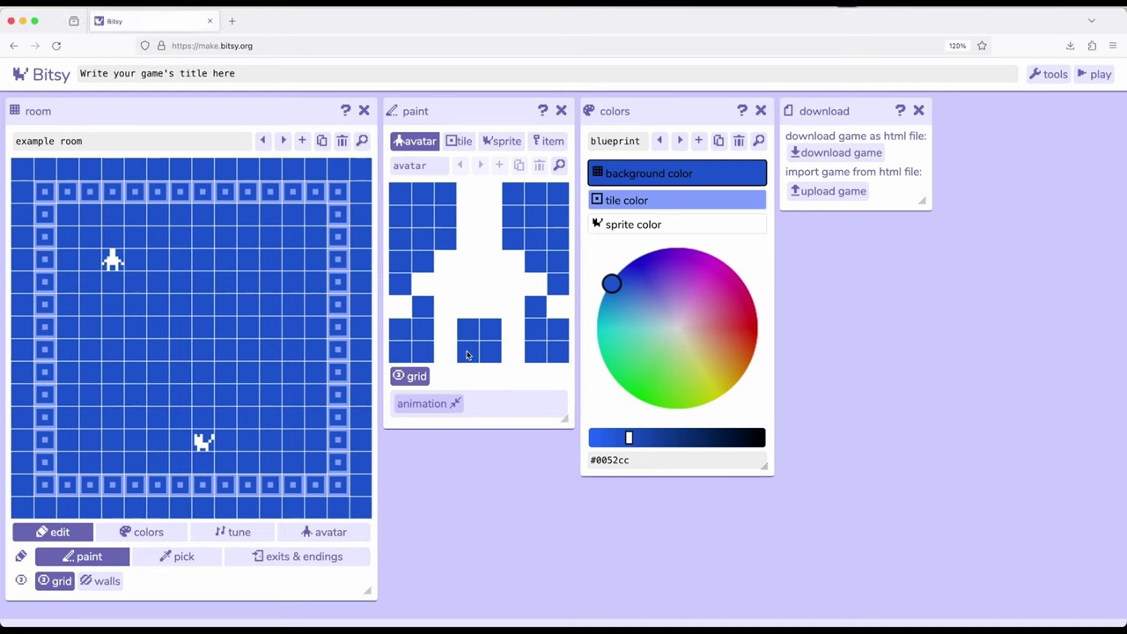
- Browse the block tile, cat sprite and tea item drawings with their dialogs in the paint panel
click(465, 141)
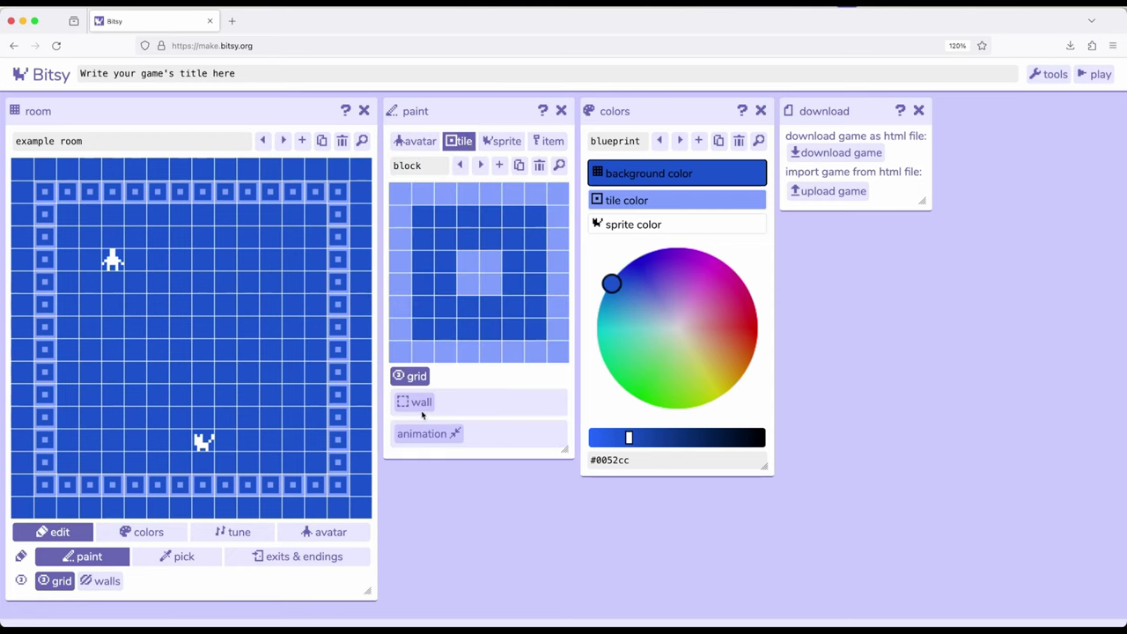
click(496, 142)
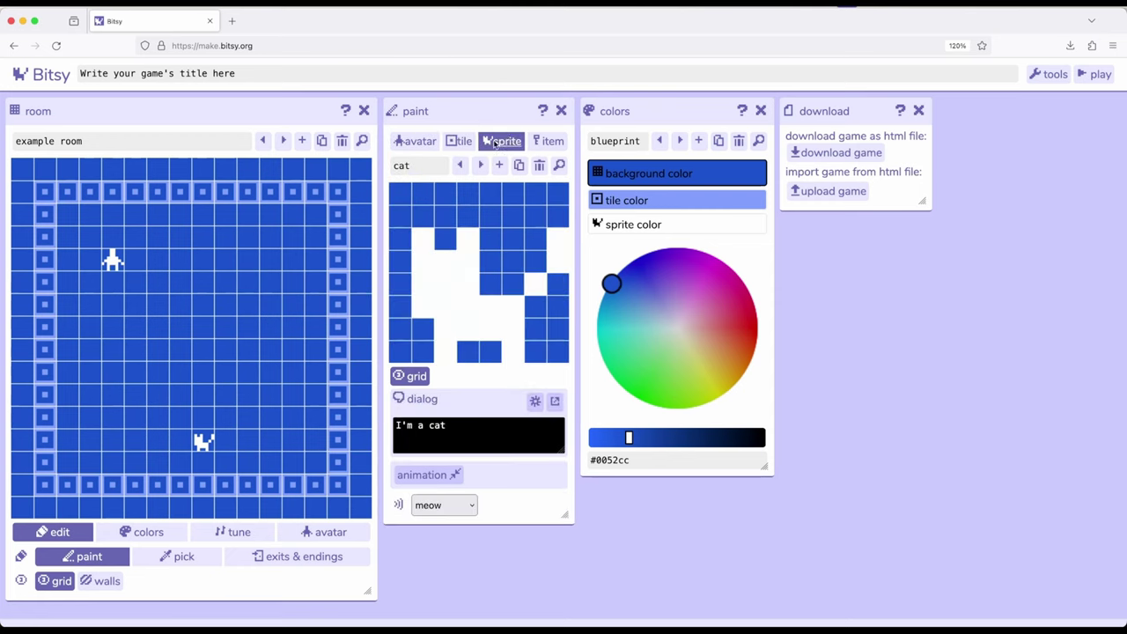
click(561, 140)
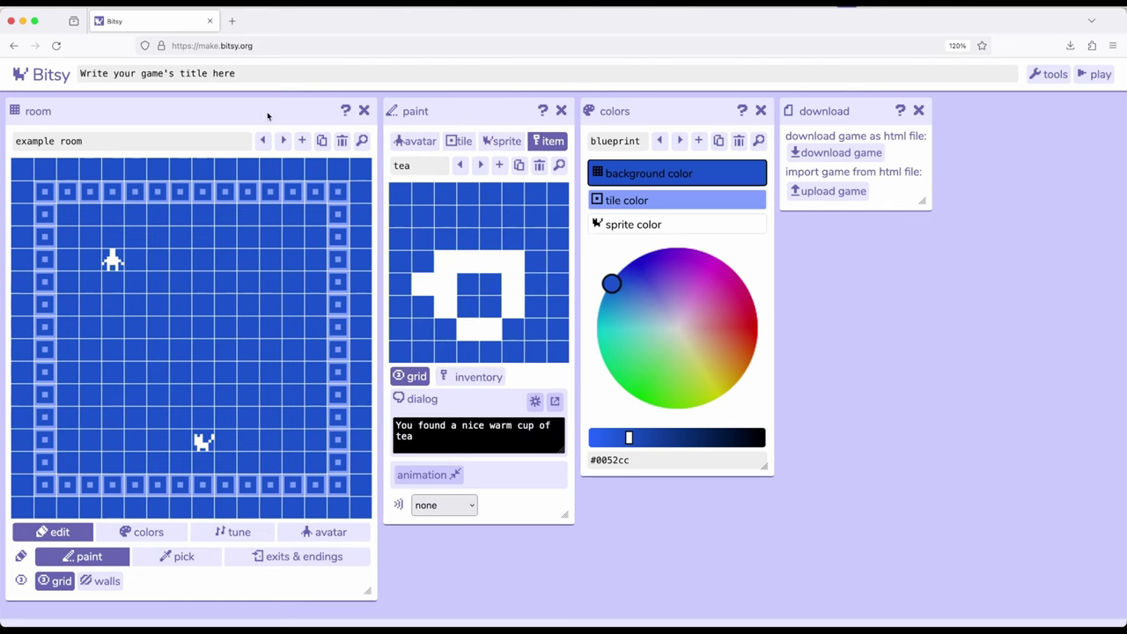
- Switch the paint editor from the tea item back to the avatar sprite drawing
drag(176, 114, 176, 112)
drag(158, 124, 159, 119)
click(420, 146)
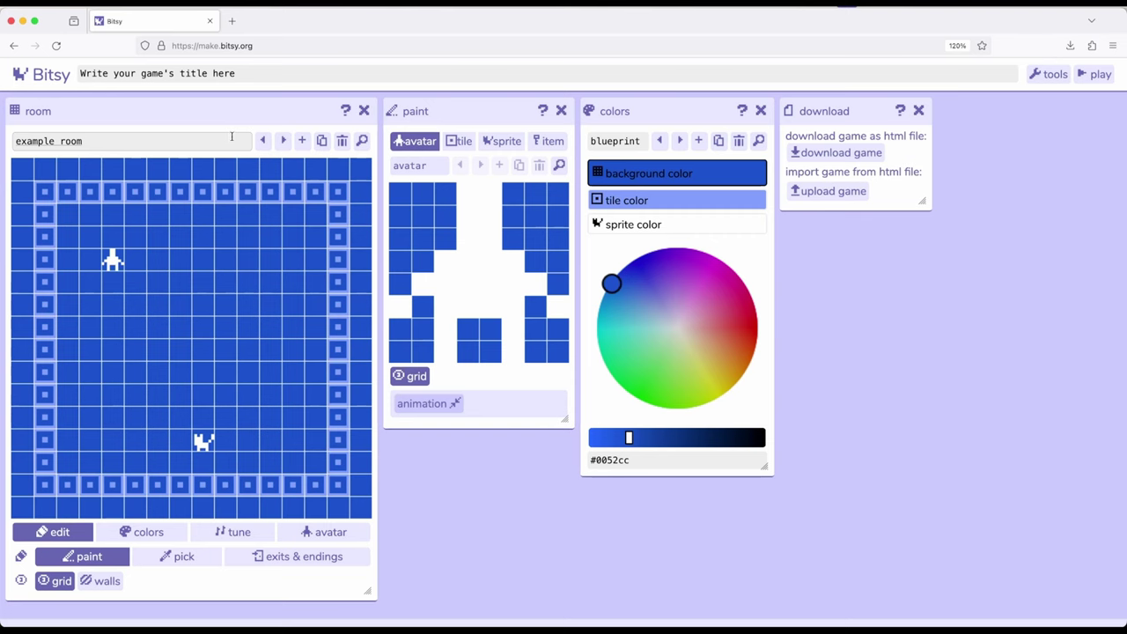
- Show the example room's color settings and check its palette list, leaving it on blueprint
mouse_move(174, 115)
mouse_down()
mouse_move(162, 113)
mouse_move(174, 116)
mouse_up()
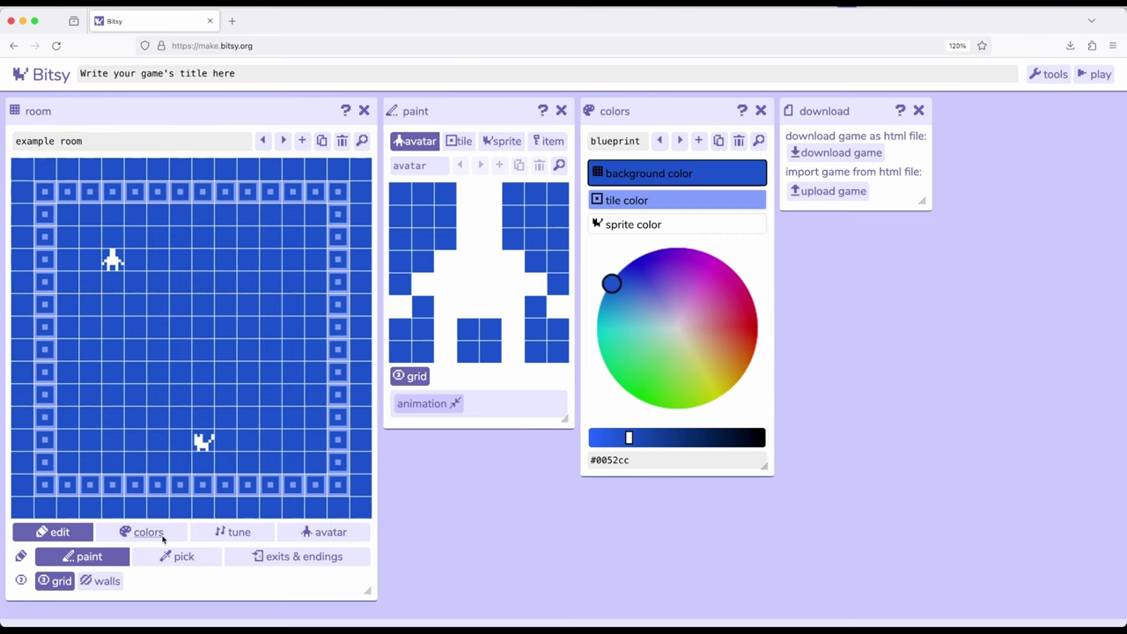
click(141, 533)
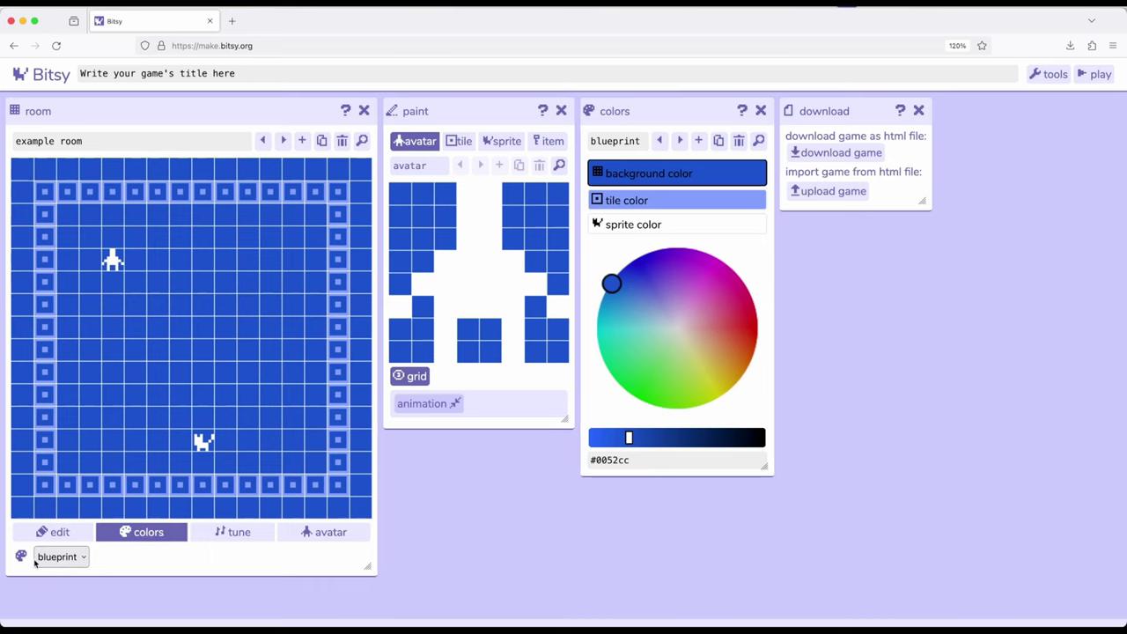
click(82, 558)
click(134, 561)
- Try a magenta background for the blueprint palette, then return it to blue #0233cb
drag(211, 109, 455, 111)
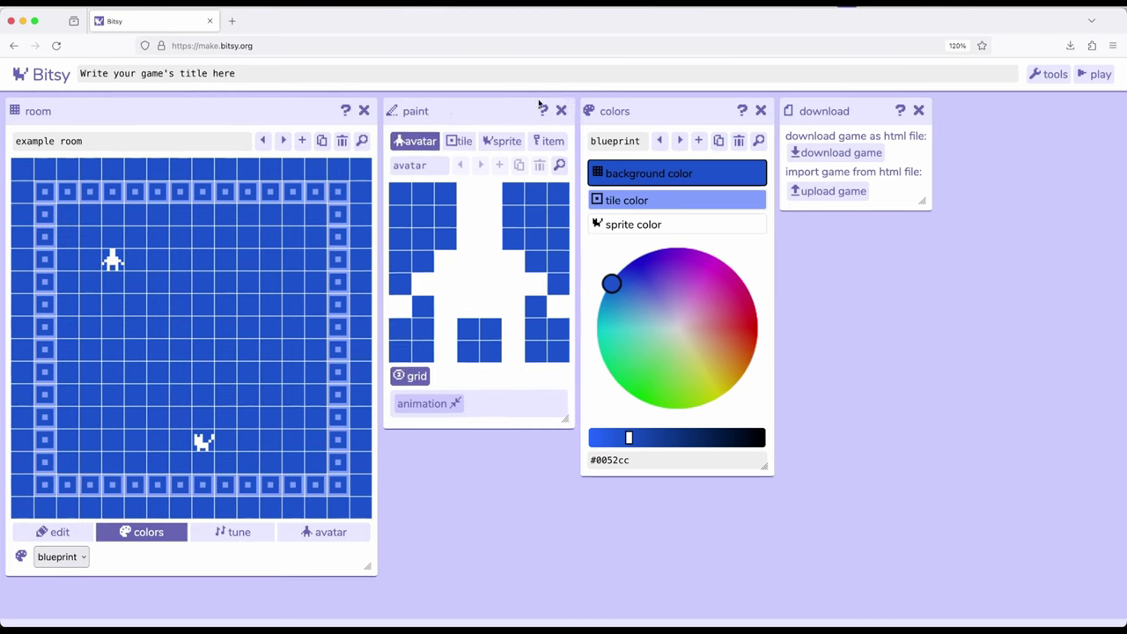
drag(637, 111, 642, 111)
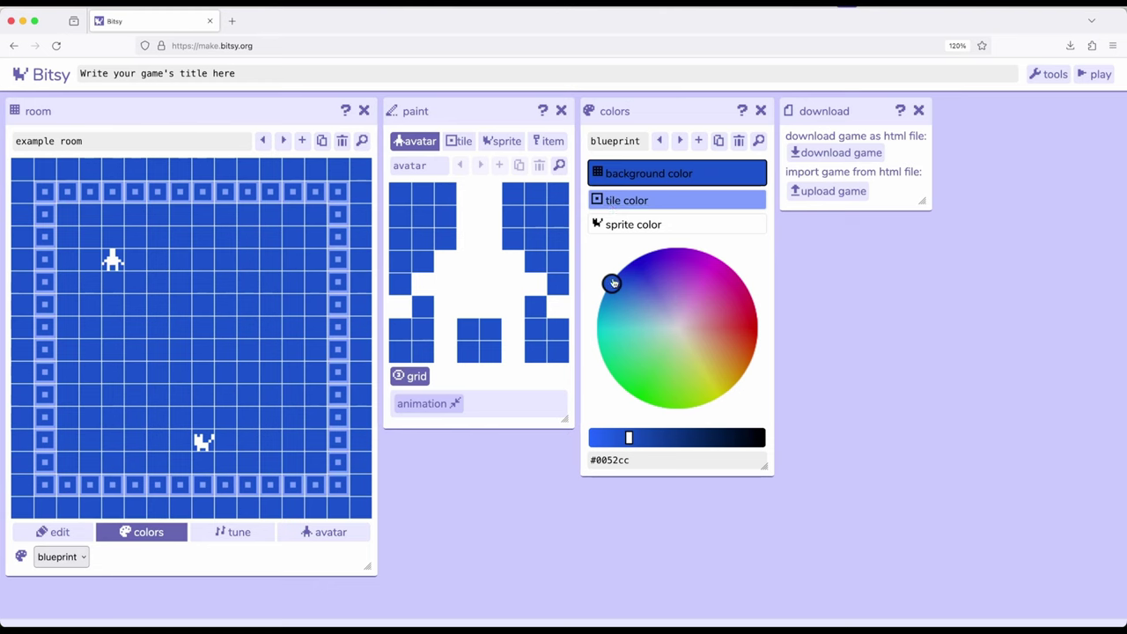
drag(613, 283, 727, 296)
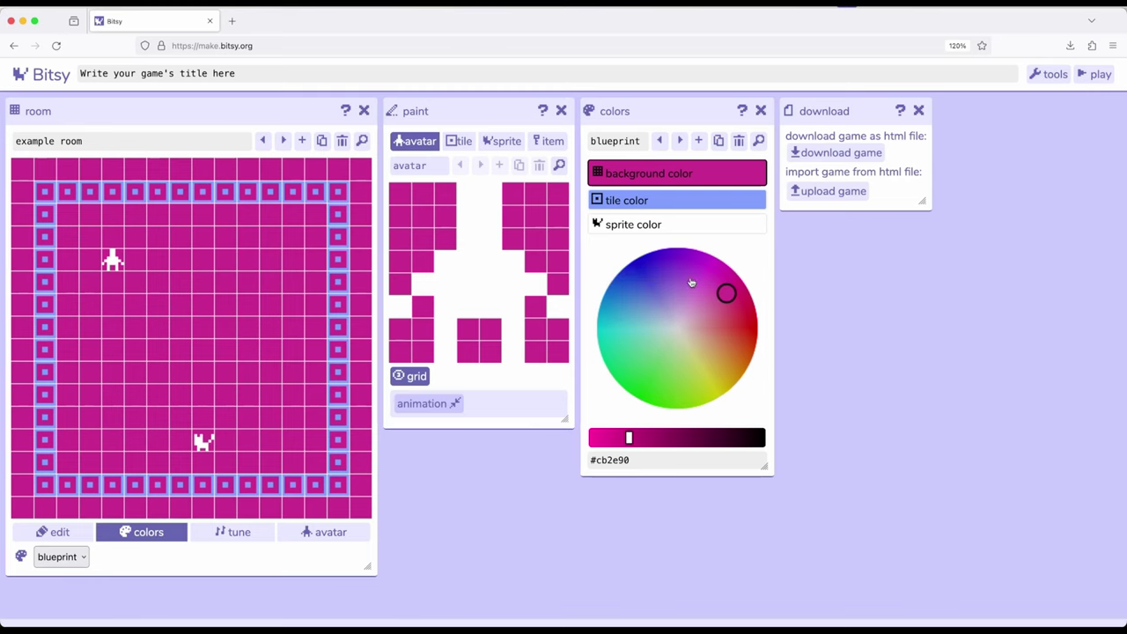
drag(725, 295, 621, 279)
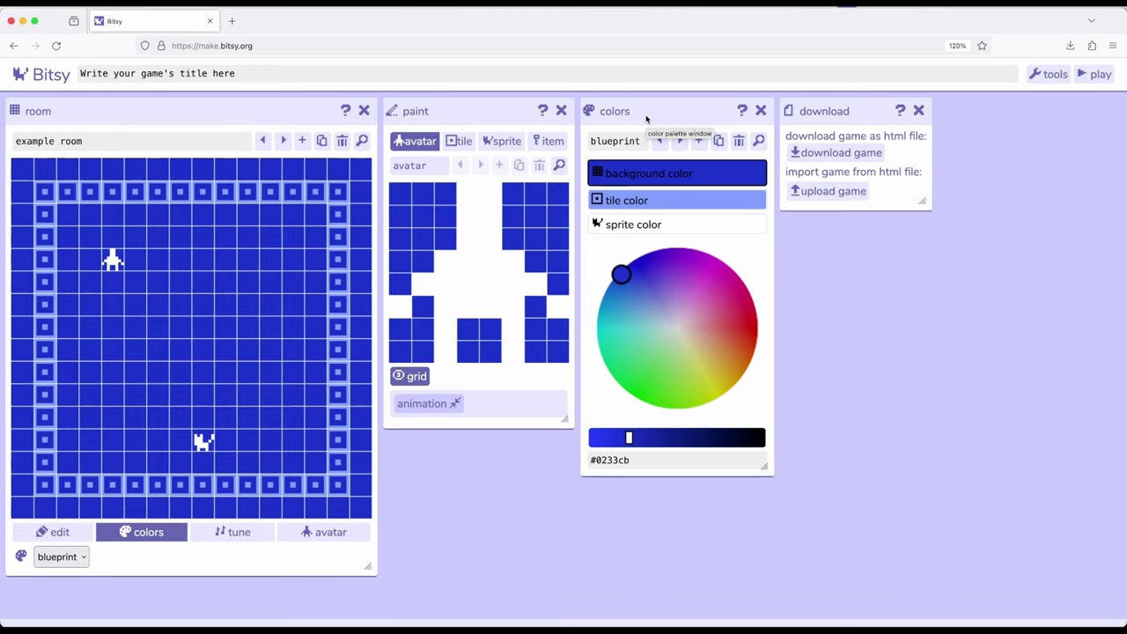
- Add a new yellow and purple palette with #ffb400 background and name it 'Palette 1'
click(460, 141)
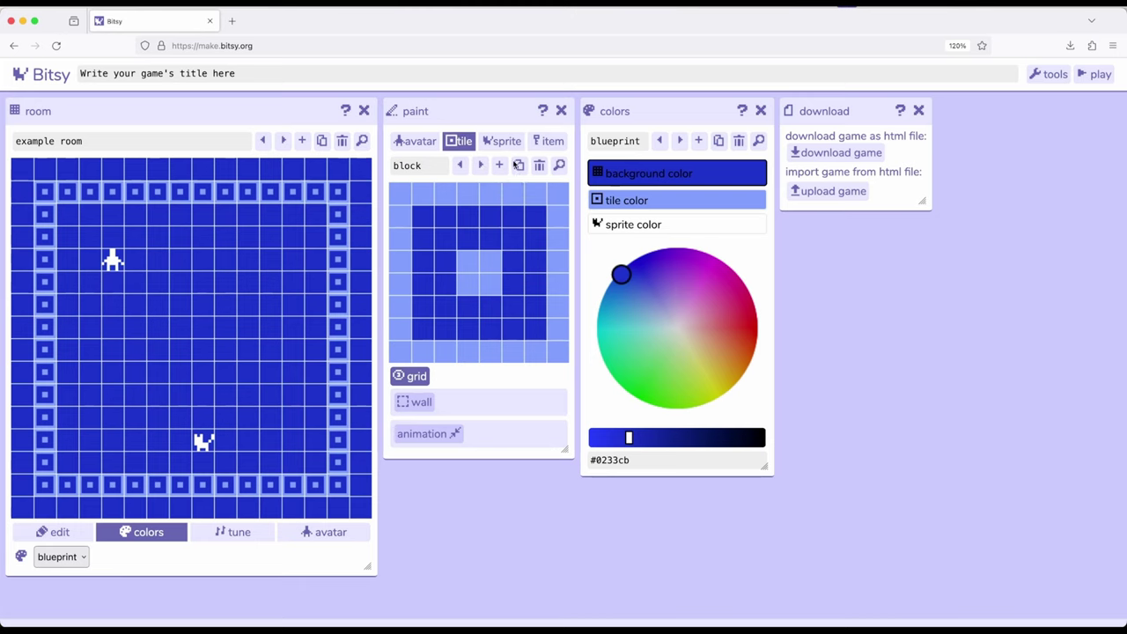
drag(643, 110, 648, 115)
click(700, 143)
click(627, 142)
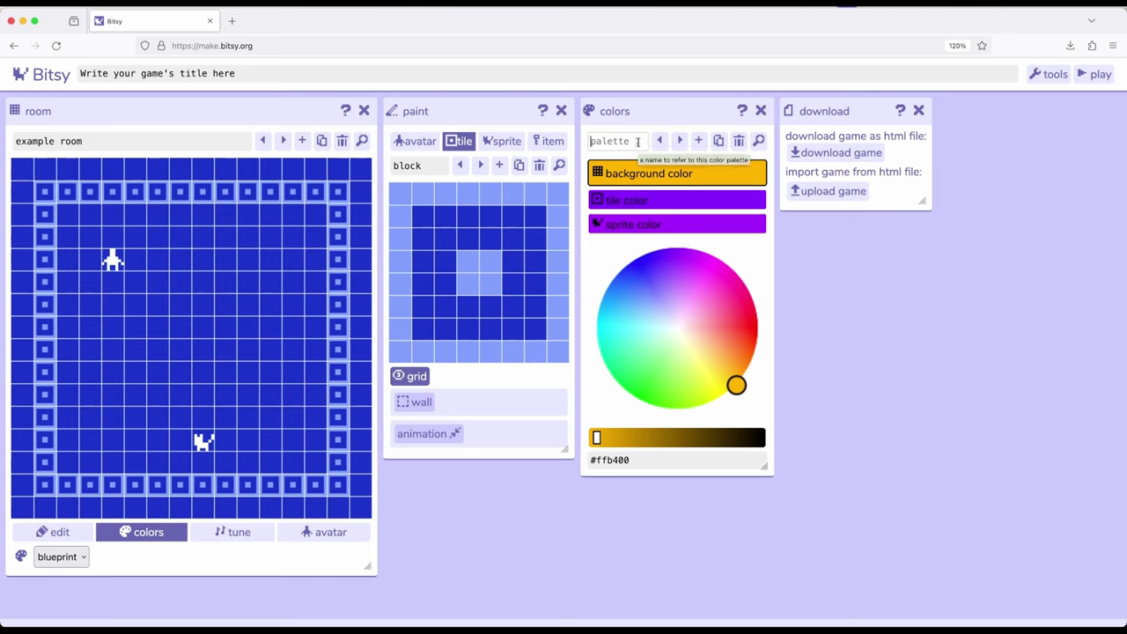
click(638, 141)
text(Pa)
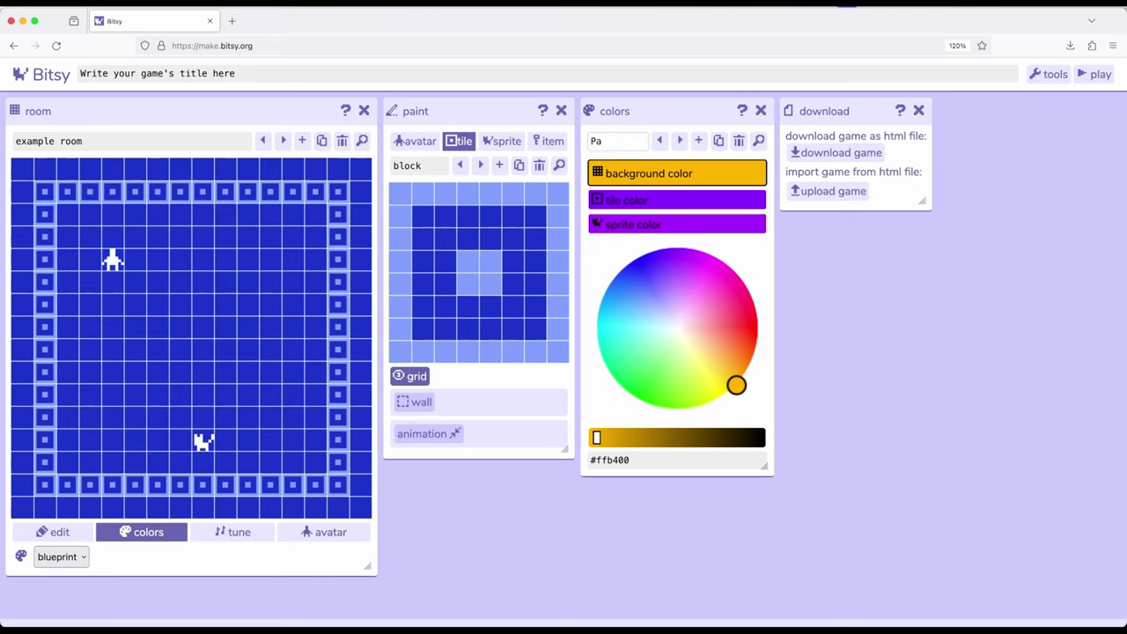
text(lette 1)
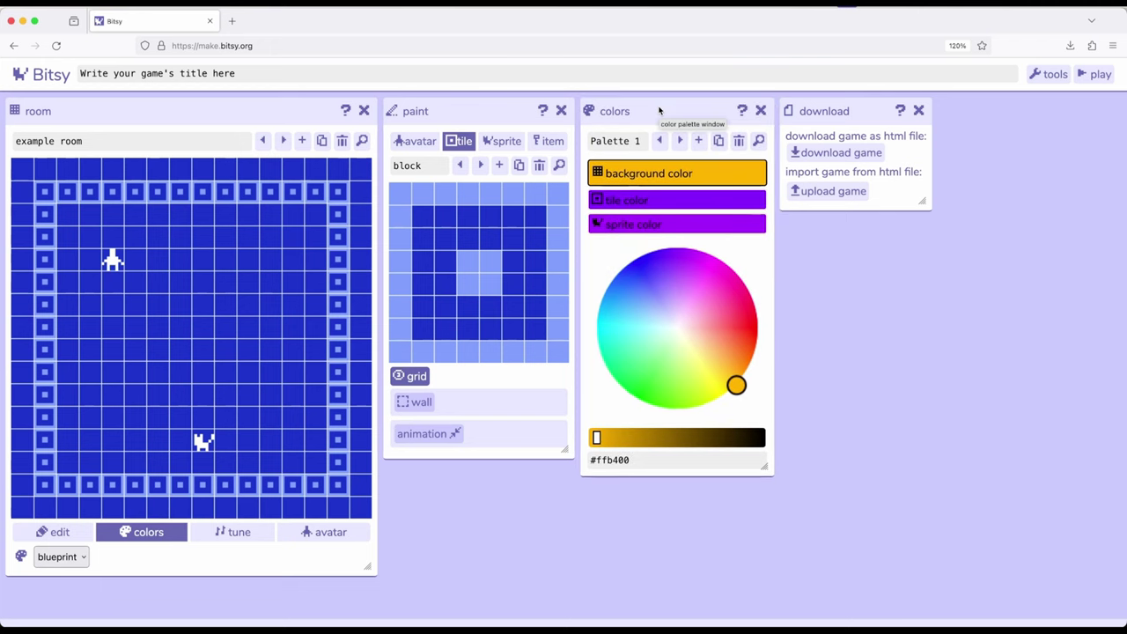
mouse_move(133, 109)
mouse_down()
mouse_move(141, 115)
mouse_move(132, 111)
mouse_up()
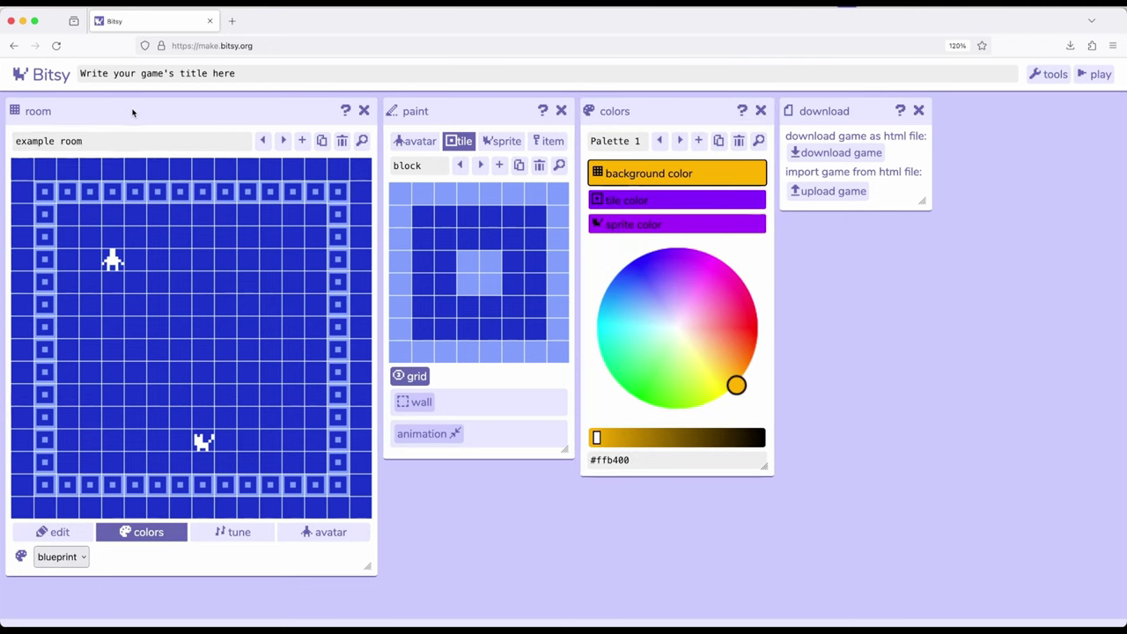
click(85, 558)
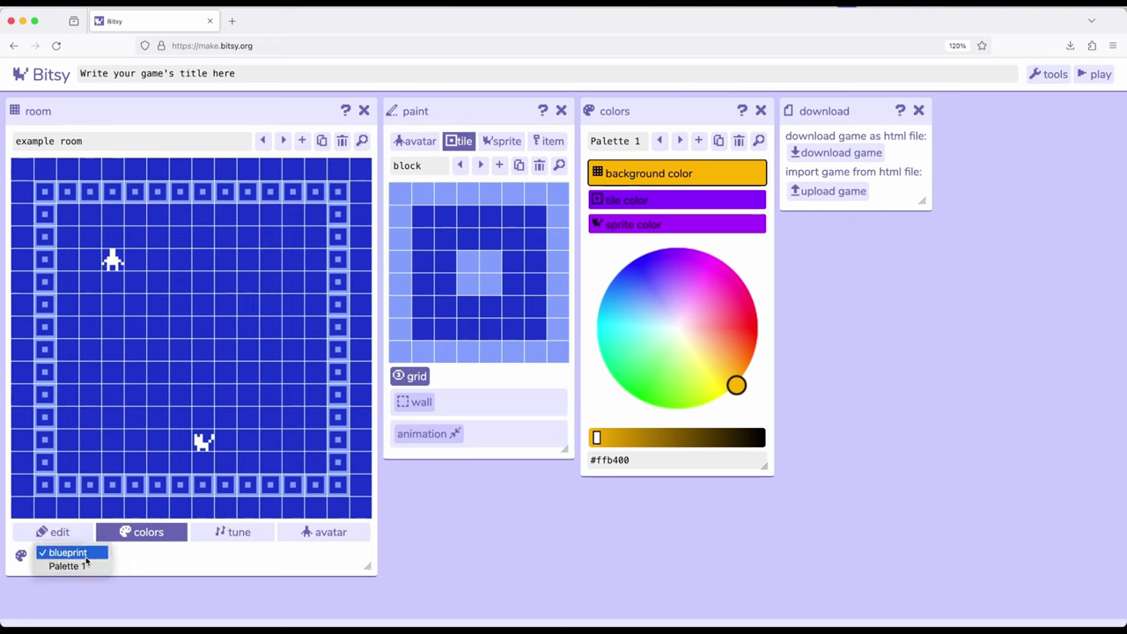
click(147, 567)
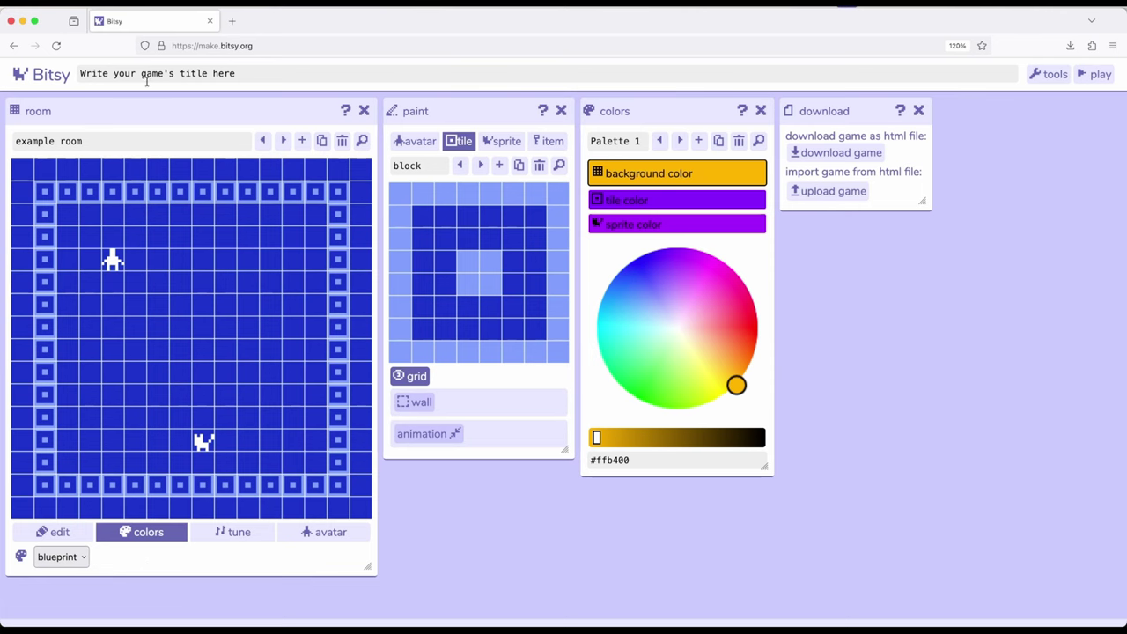
scroll(172, 113, down, 1)
scroll(174, 116, up, 1)
scroll(219, 111, down, 1)
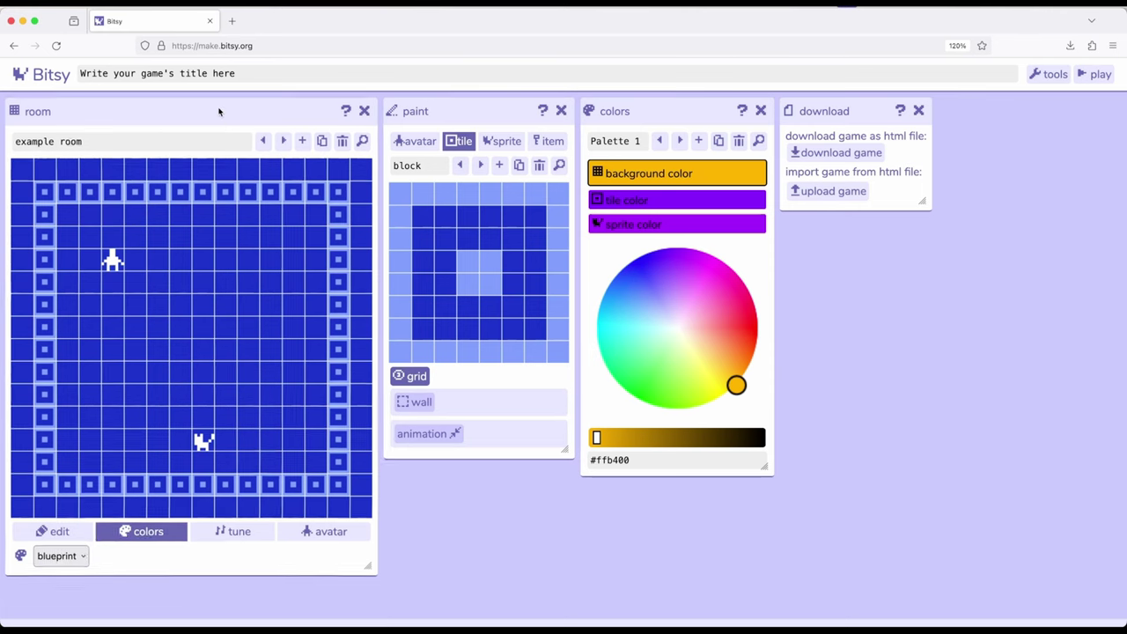
- Add room 1 and give it Palette 1, making a yellow floor with purple blocks
click(302, 142)
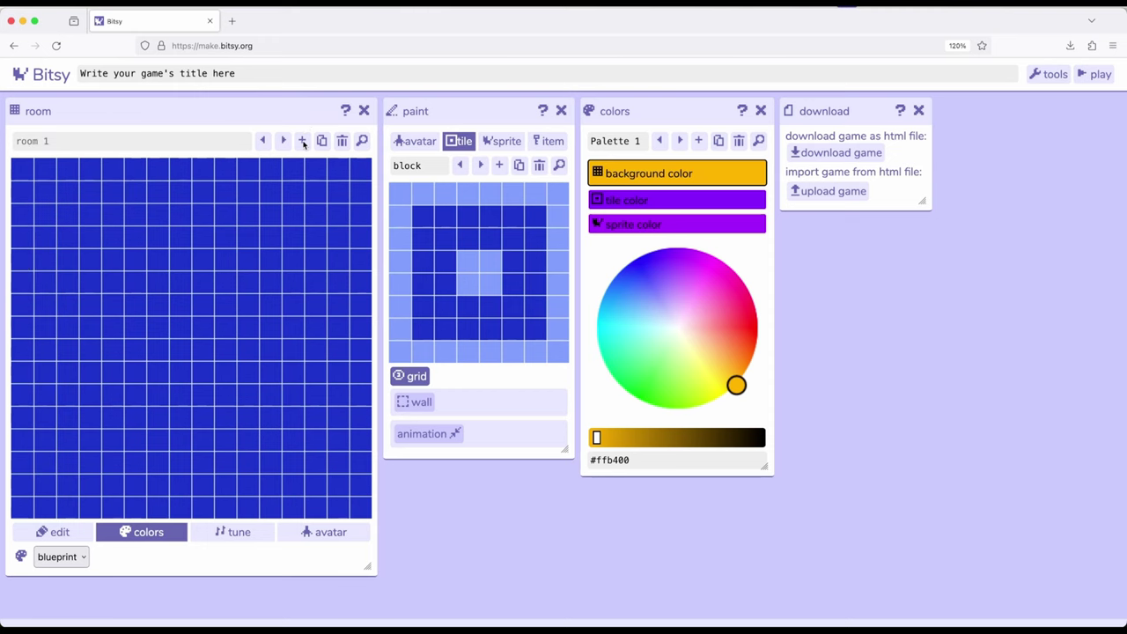
click(78, 557)
click(114, 570)
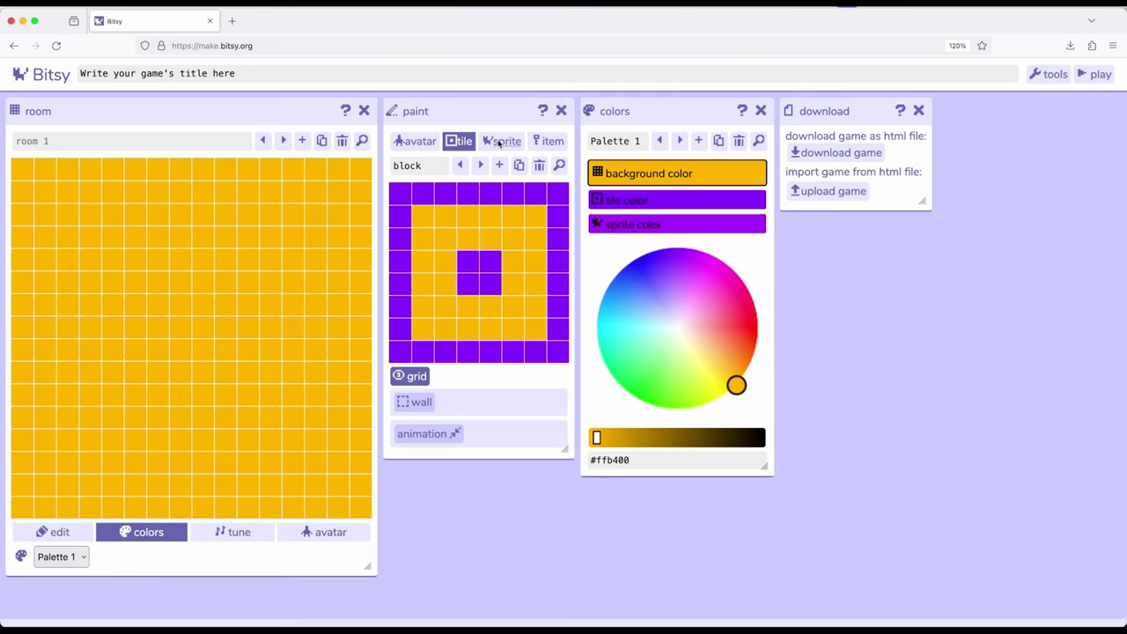
drag(463, 114, 464, 123)
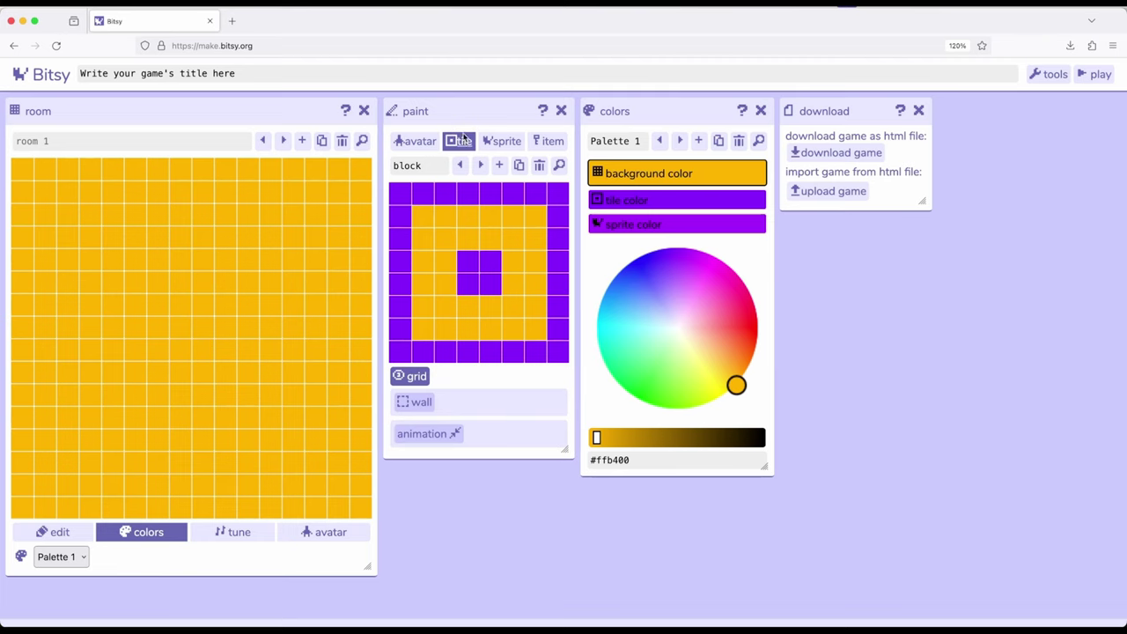
click(54, 533)
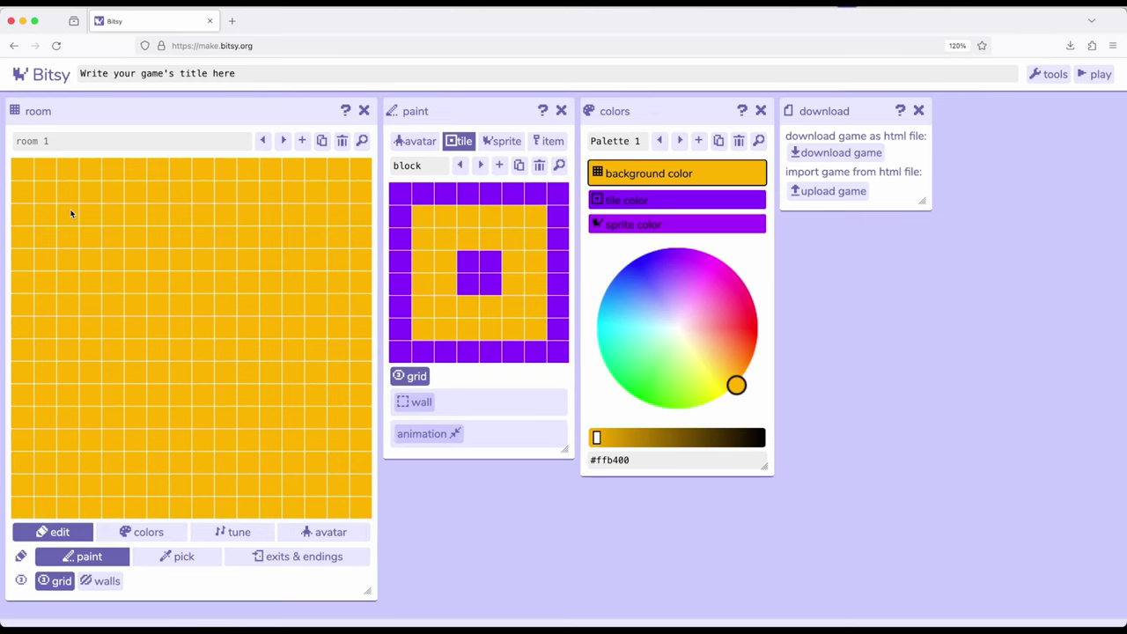
- Paint a rectangular border of purple block tiles across the upper part of room 1
mouse_move(45, 194)
mouse_down()
mouse_move(334, 193)
mouse_move(343, 331)
mouse_move(41, 328)
mouse_move(44, 212)
mouse_up()
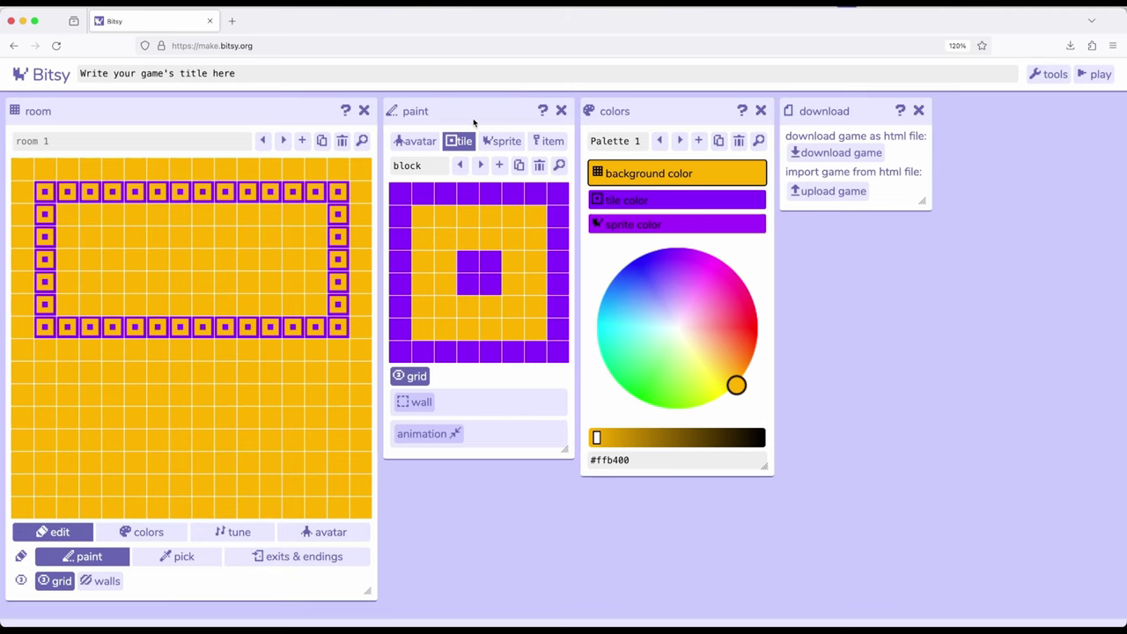
drag(164, 117, 164, 114)
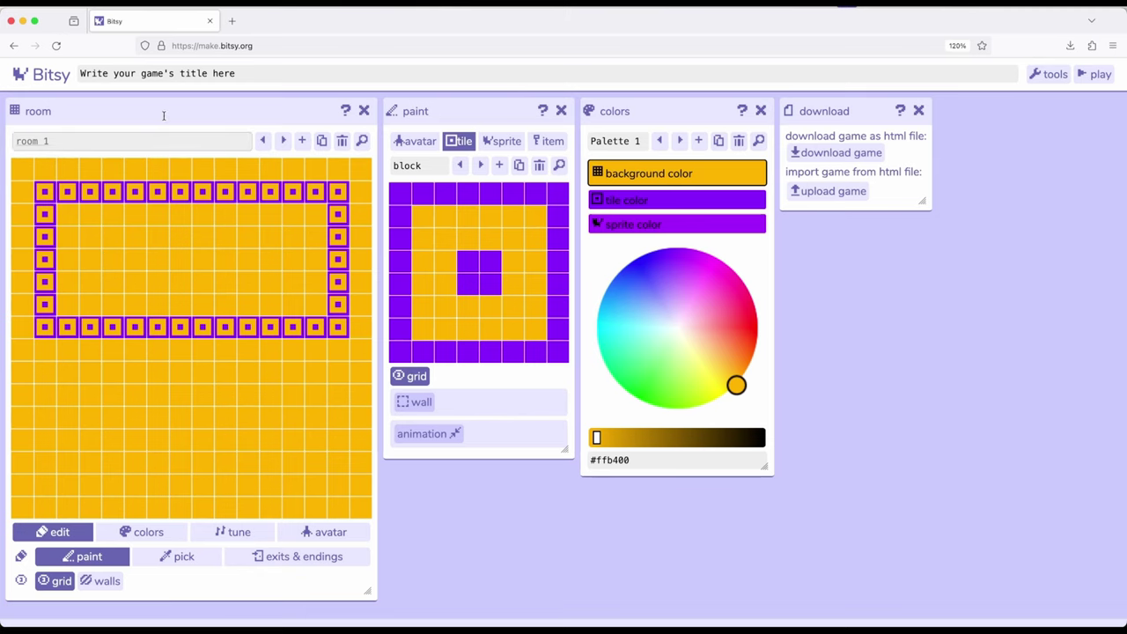
- Open room 1's exits & endings editor, which lists no exits yet
click(291, 558)
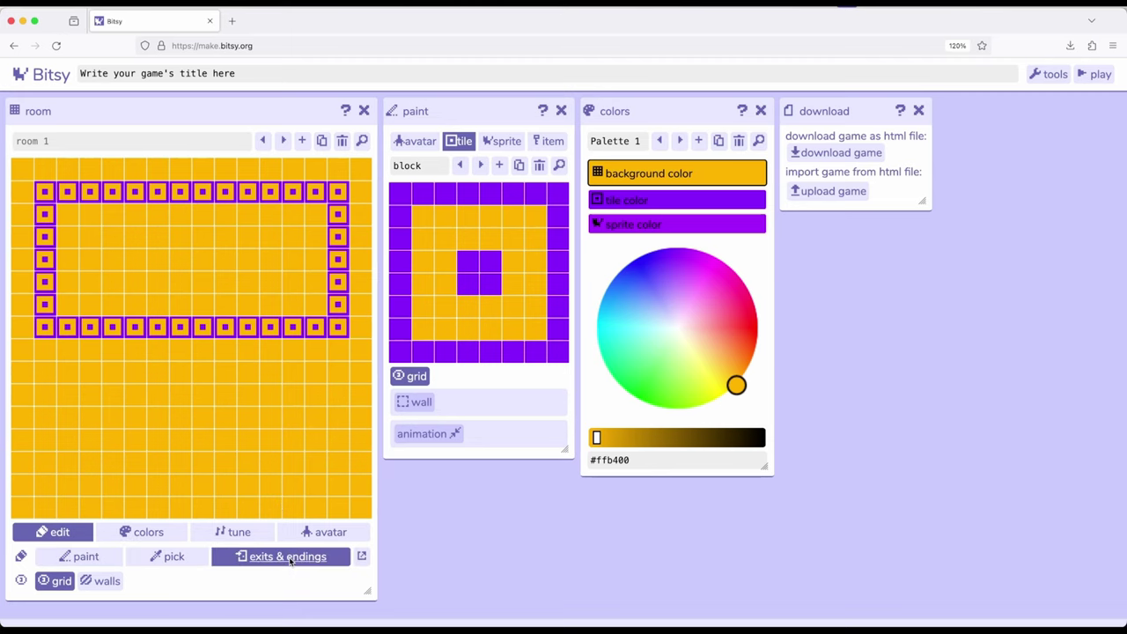
click(362, 558)
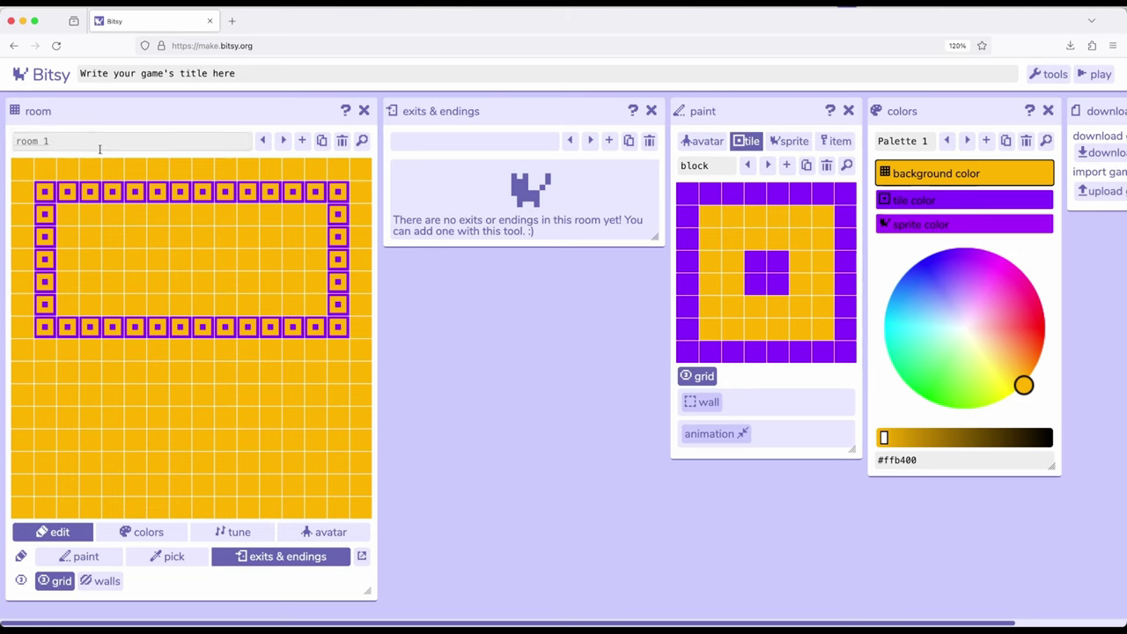
- Add a two-way exit to room 1 and place it at tile (13,2)
click(611, 143)
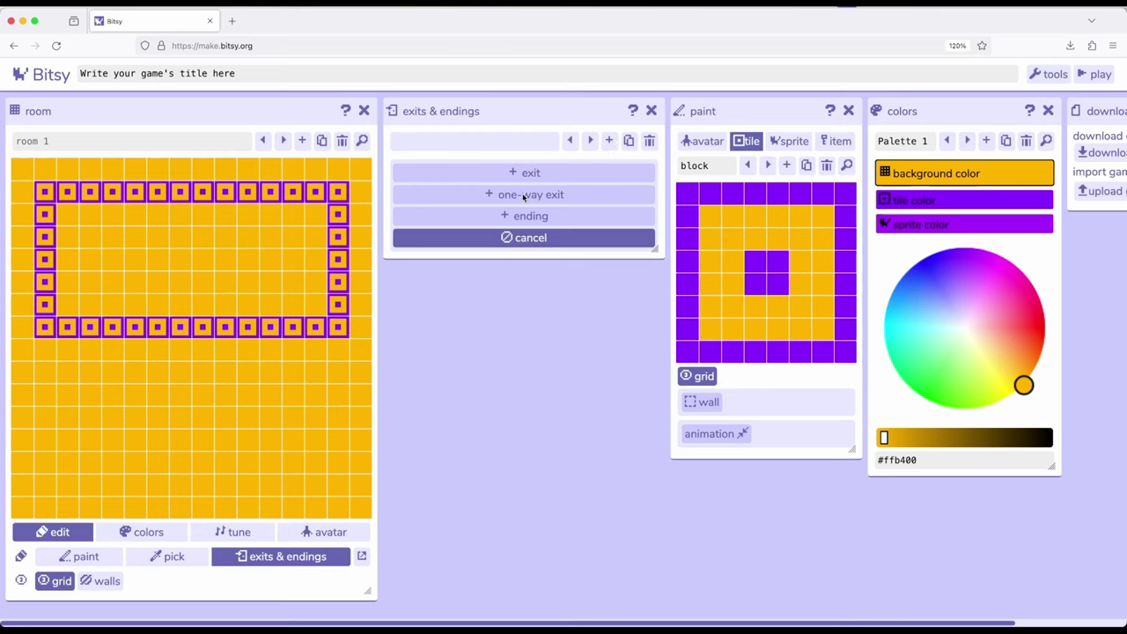
click(527, 173)
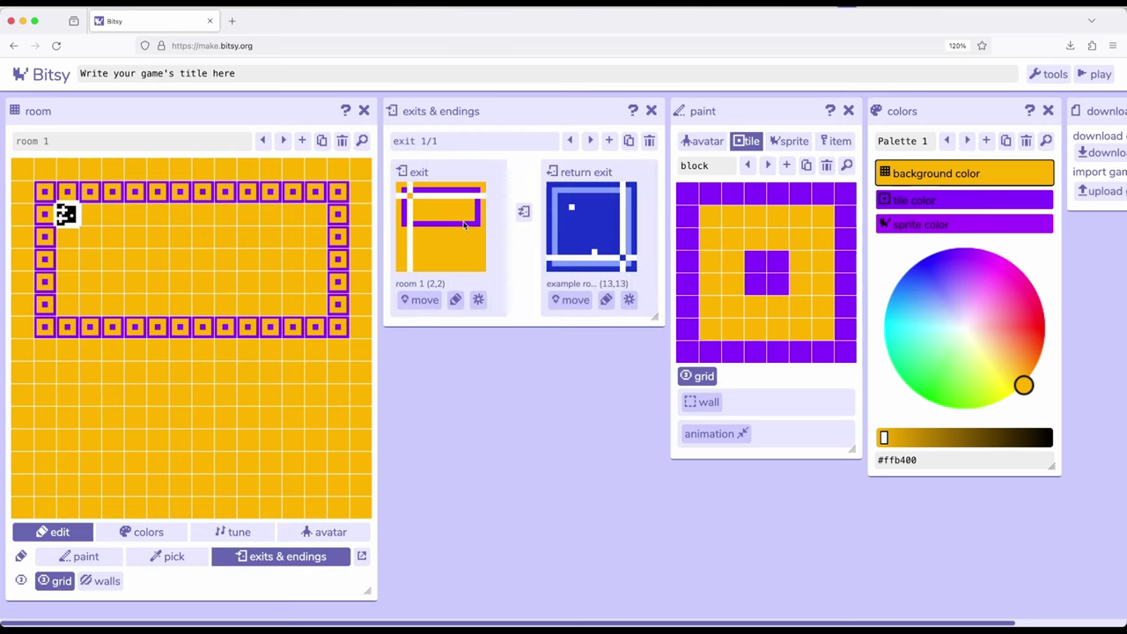
click(418, 301)
click(316, 214)
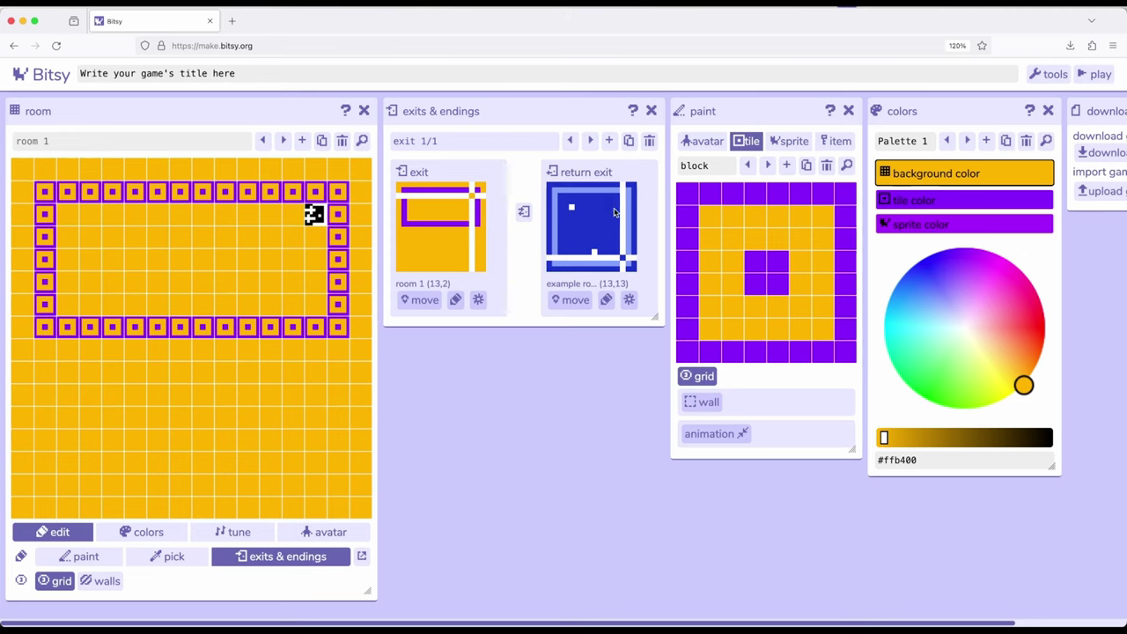
- Move the return exit in the example room to tile (13,2)
click(262, 141)
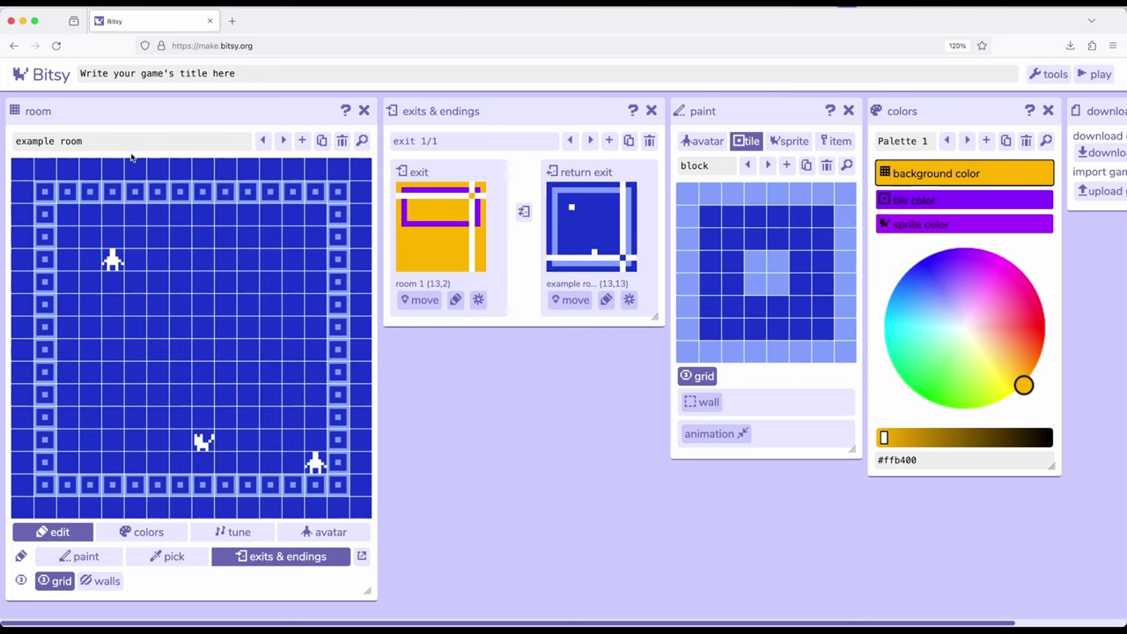
click(575, 301)
click(315, 214)
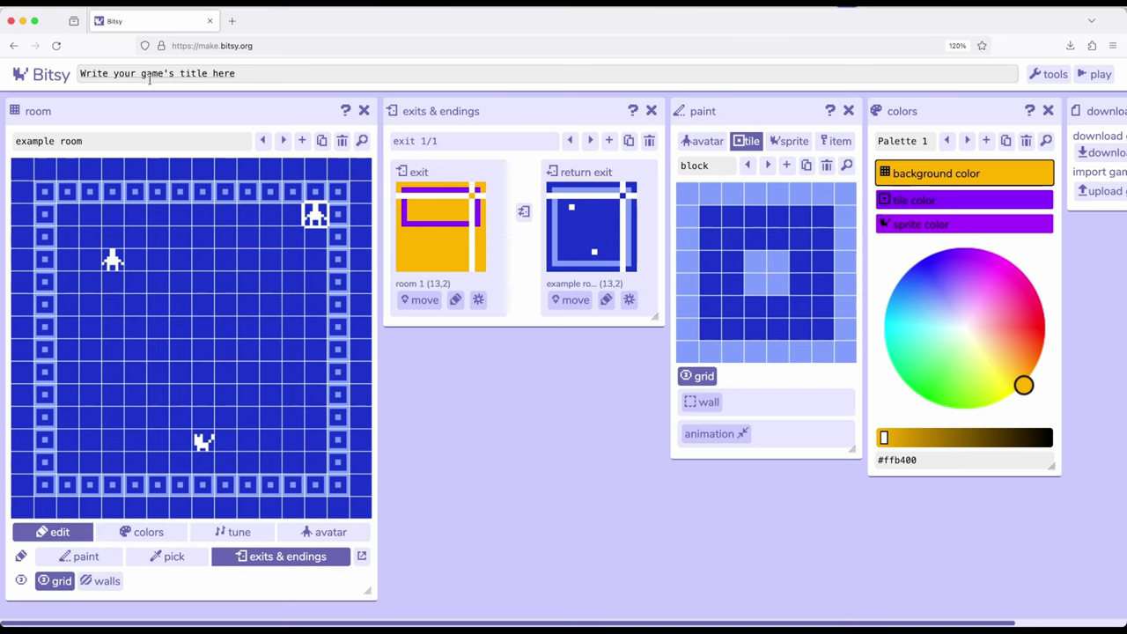
- Start play mode, dismiss the title, and walk the avatar through the exit into room 1
click(1093, 74)
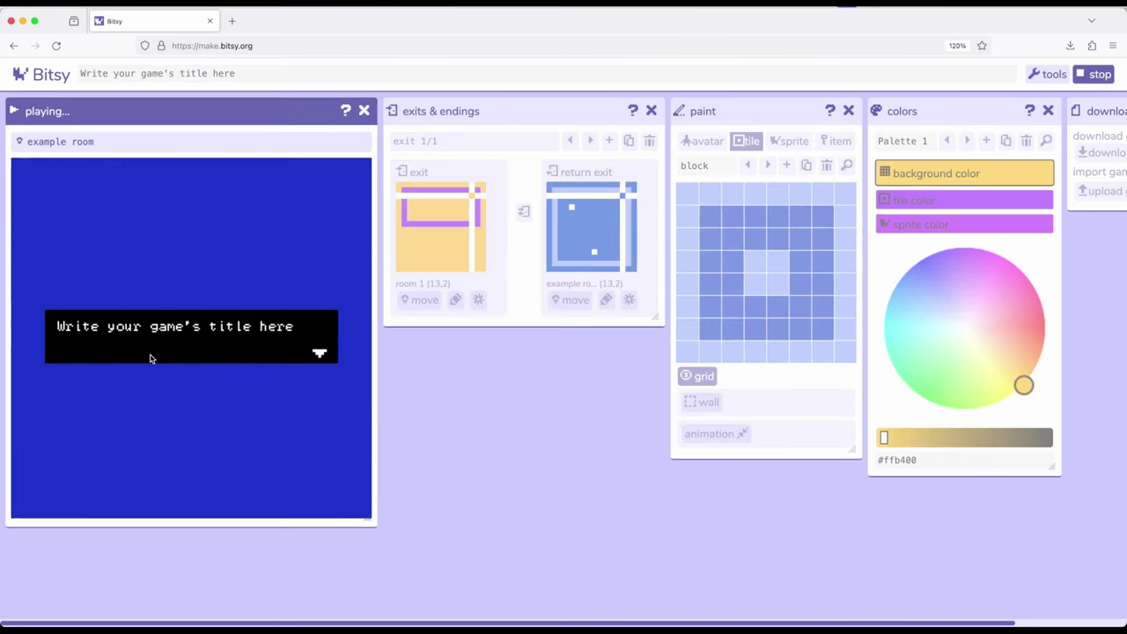
key(space)
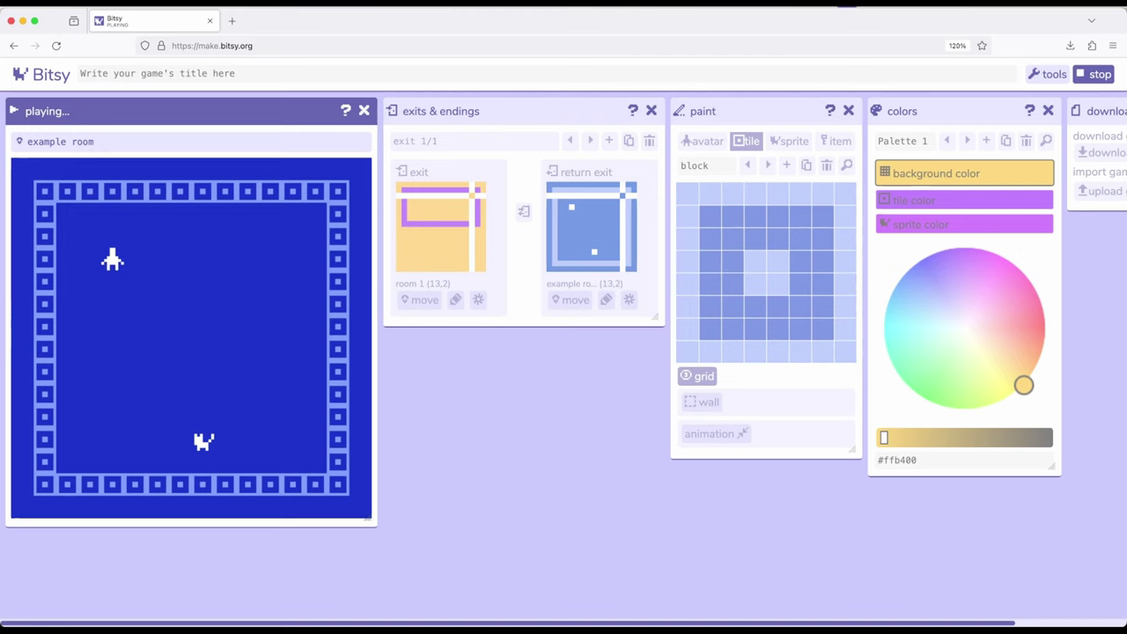
key(Right)
key(Right)
key(Right)
key(Right)
key(Right)
key(Up)
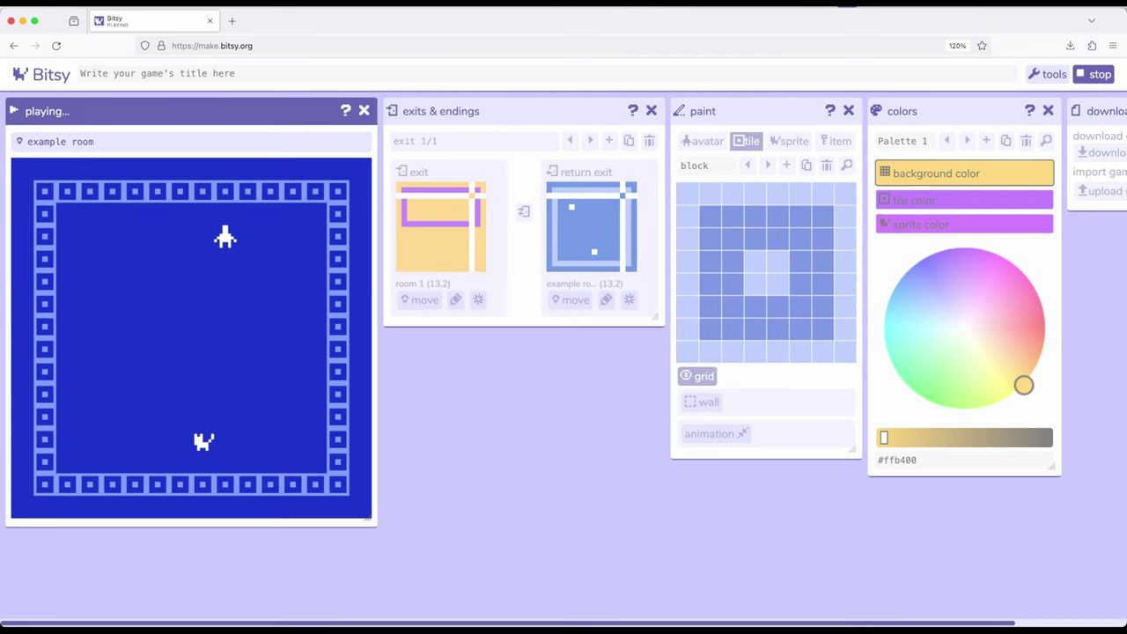
key(Up)
key(Right)
key(Right)
key(Right)
key(Right)
key(Down)
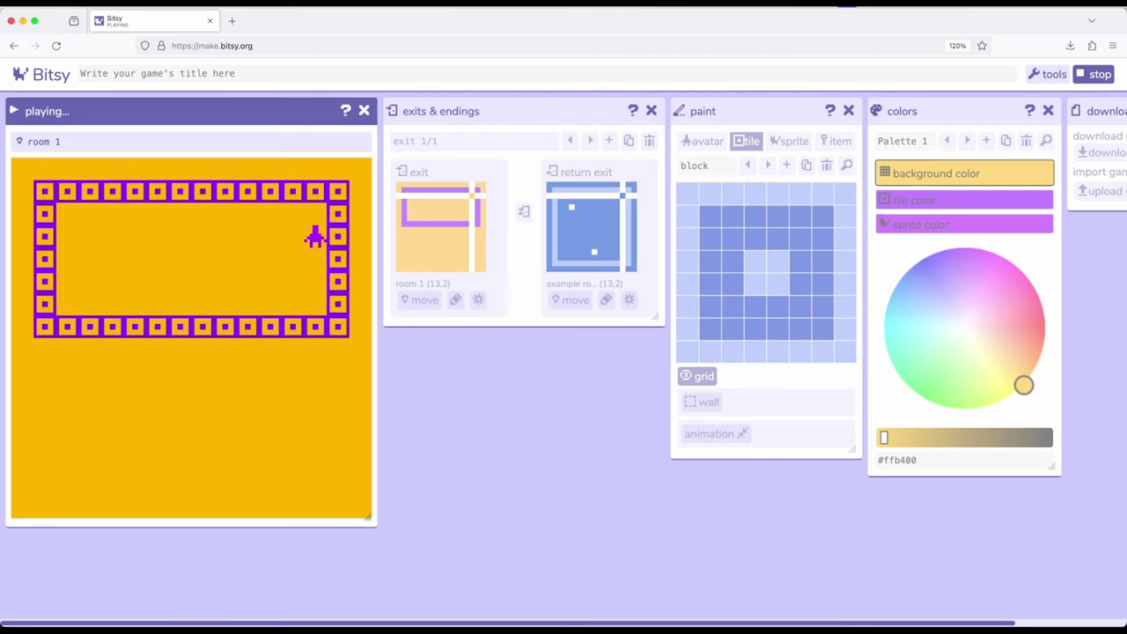
- Walk the avatar around yellow room 1
key(Down)
key(Down)
key(Left)
key(Left)
key(Left)
key(Up)
key(Left)
key(Left)
key(Left)
key(Up)
key(Left)
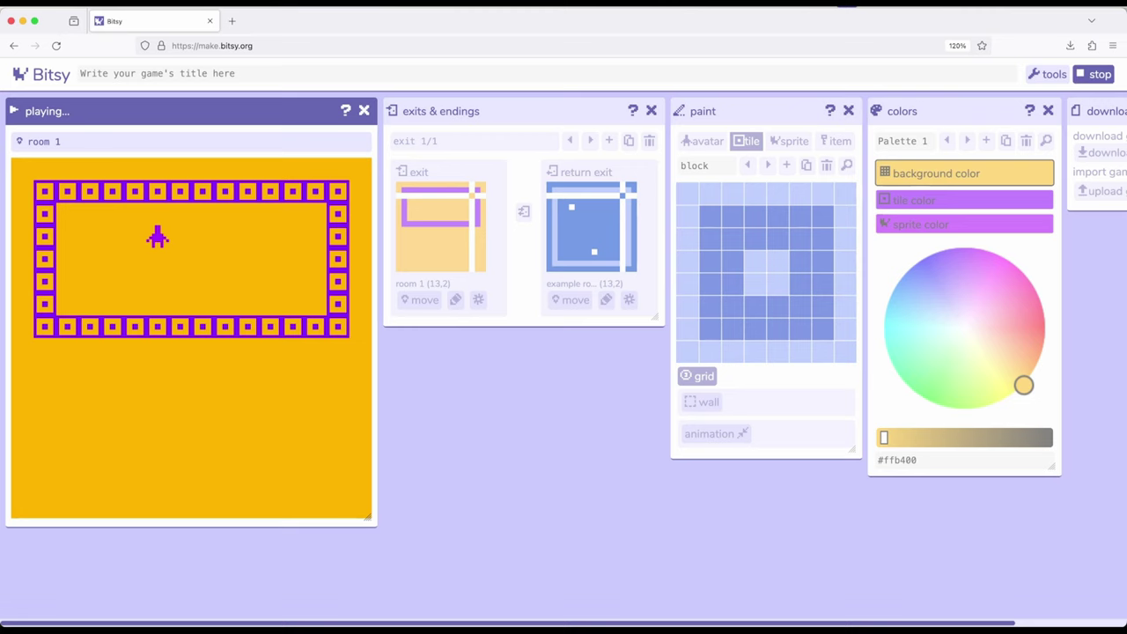
- Walk back through the exit to the example room, then return into room 1
key(Right)
key(Right)
key(Right)
key(Right)
key(Up)
key(Right)
key(Right)
key(Right)
key(Left)
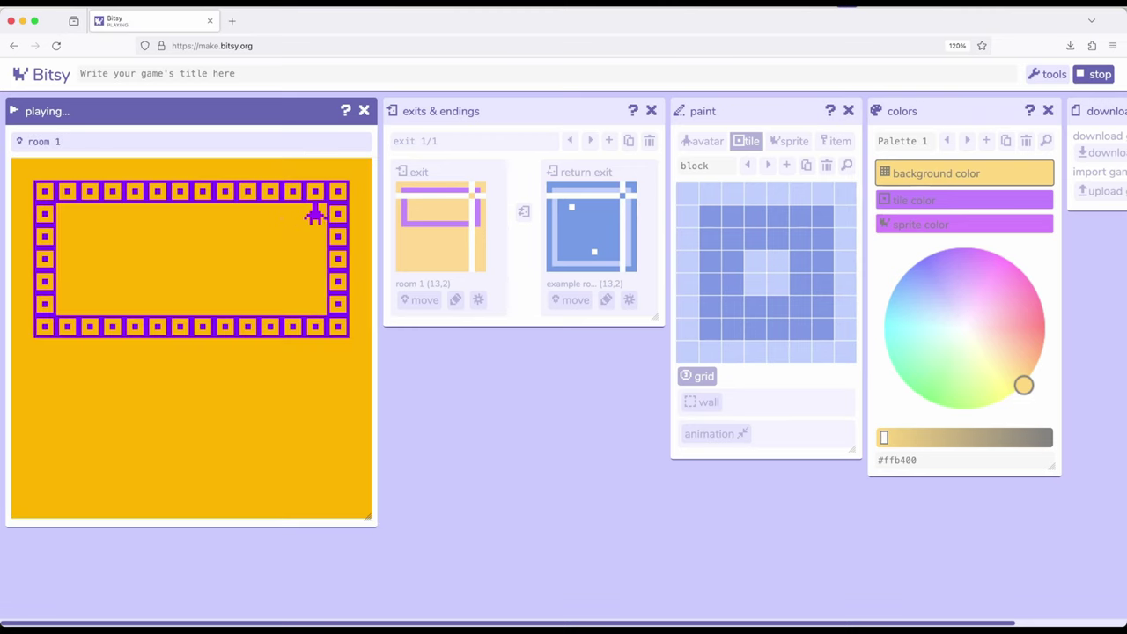
key(Left)
key(Right)
key(Left)
key(Left)
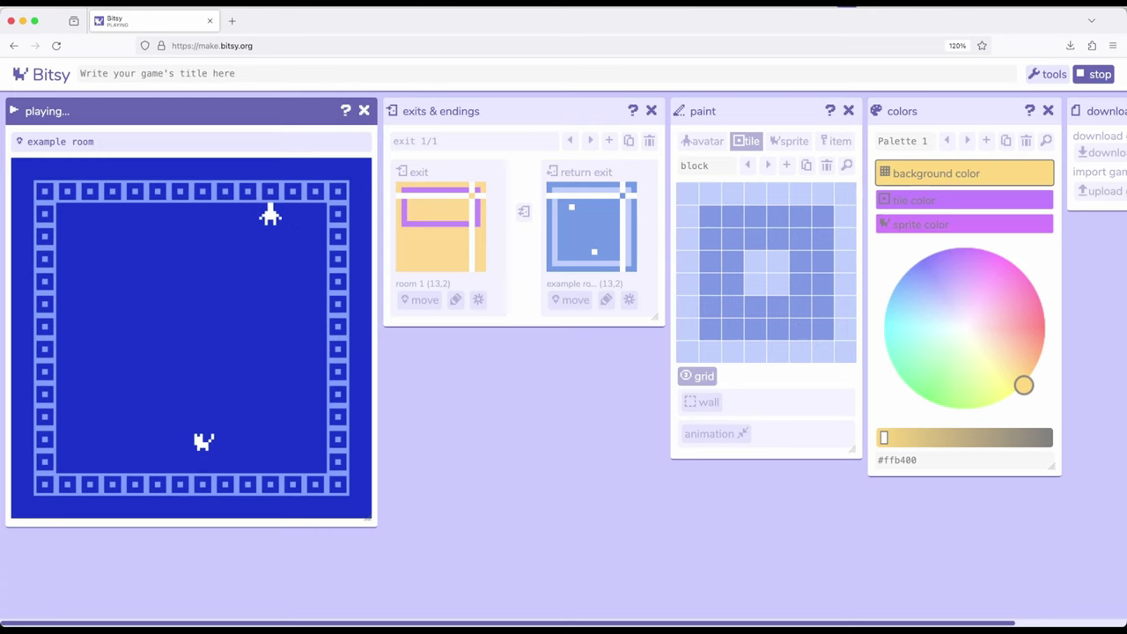
key(Right)
key(Right)
key(Down)
key(Left)
key(Left)
key(Left)
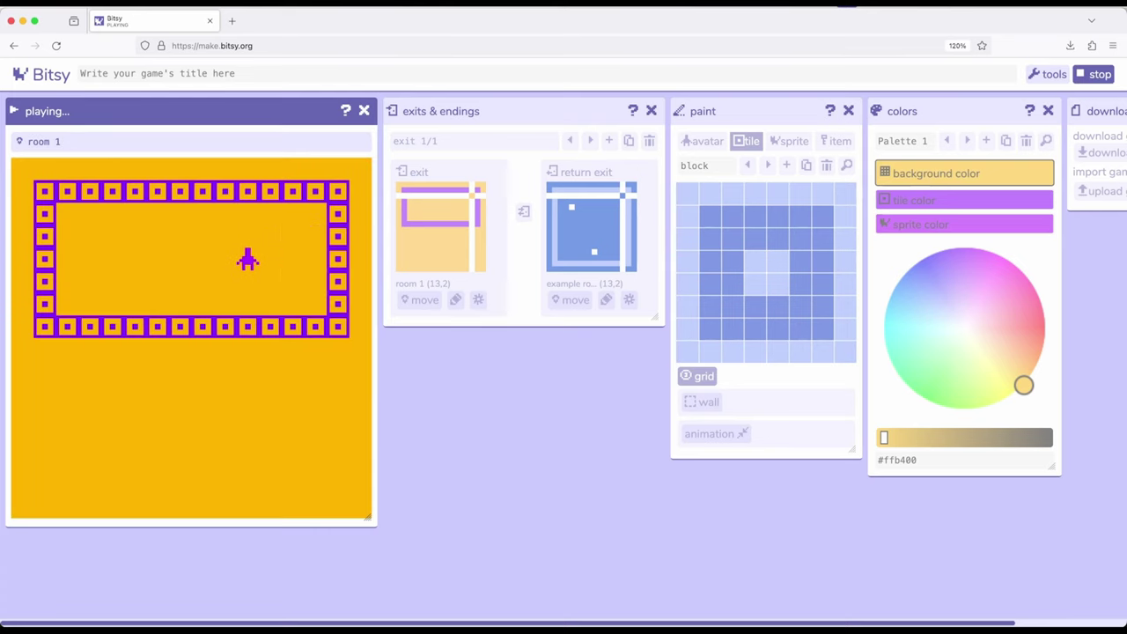
key(Up)
key(Up)
key(Down)
key(Down)
key(Down)
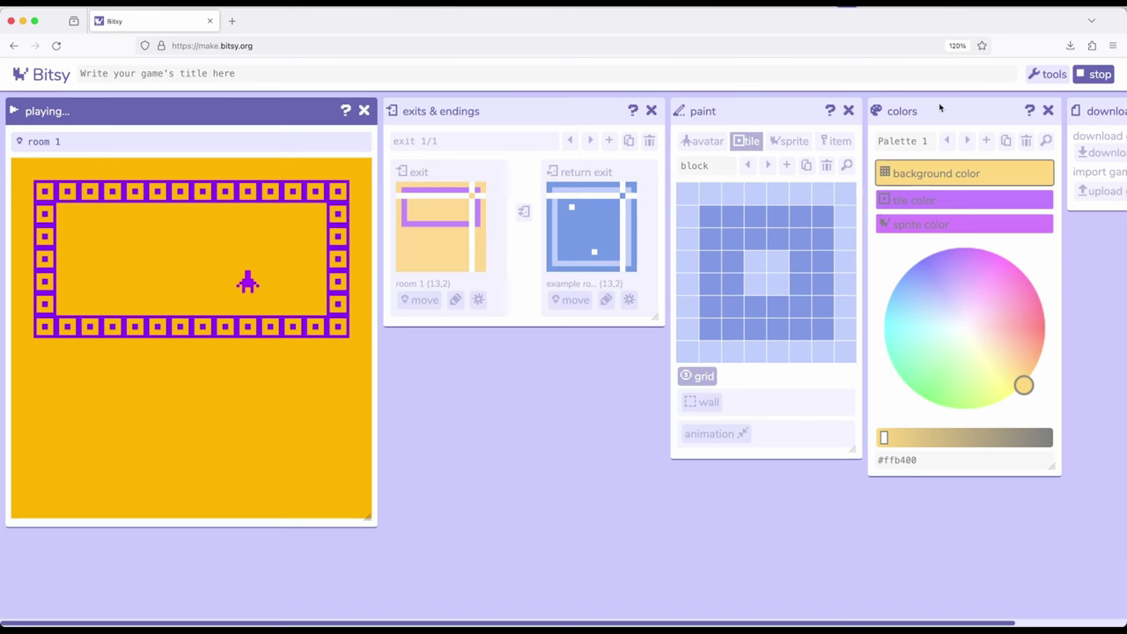
- Stop play mode and return to editing the example room with its blueprint palette
click(1101, 75)
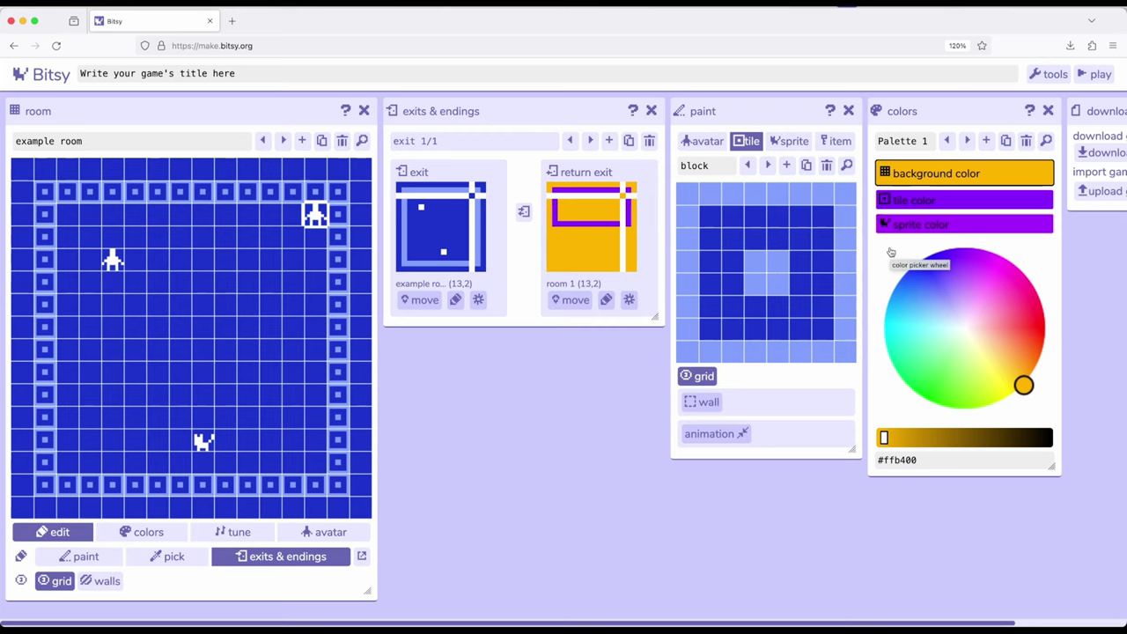
mouse_move(952, 116)
mouse_down()
mouse_move(958, 124)
mouse_move(950, 116)
mouse_up()
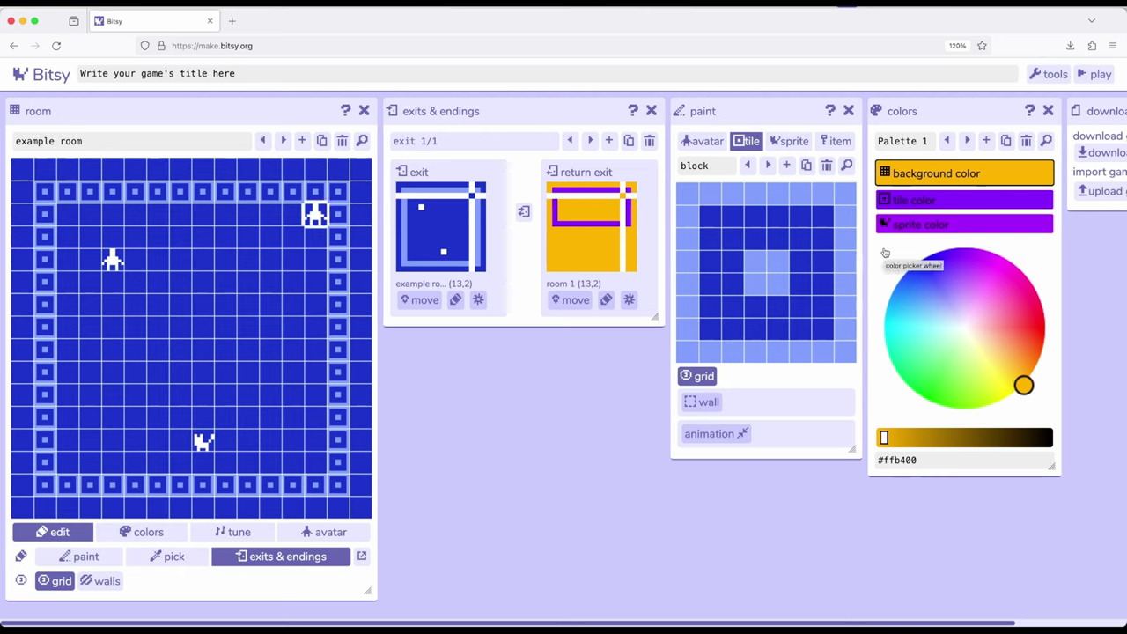
click(947, 115)
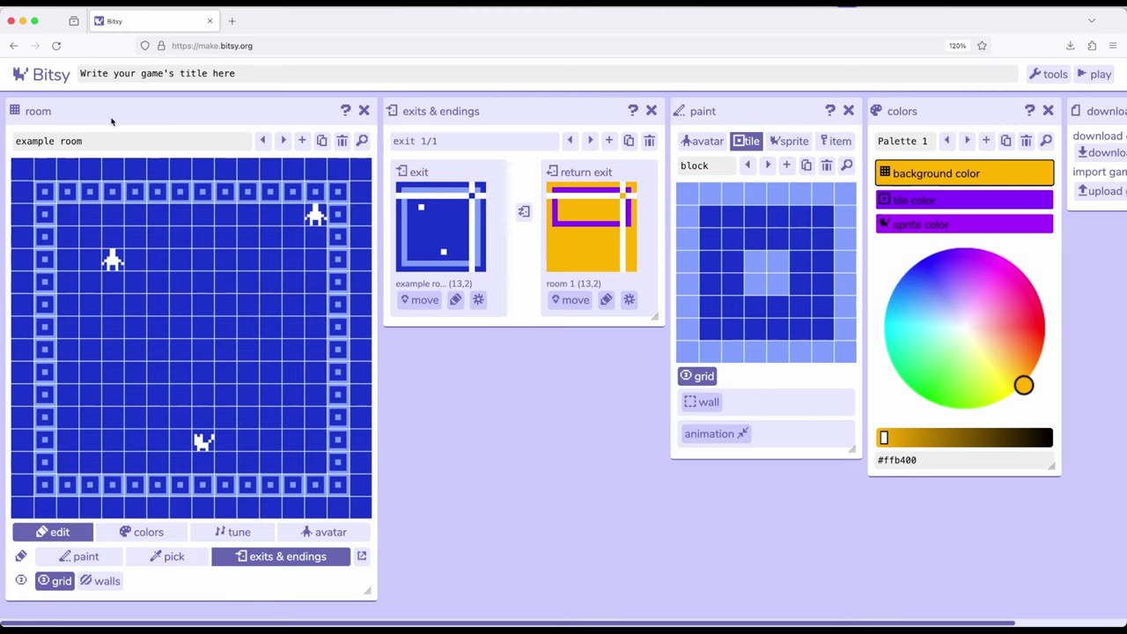
- Switch the room editor from the example room to room 1, with its yellow floor and purple border
click(136, 533)
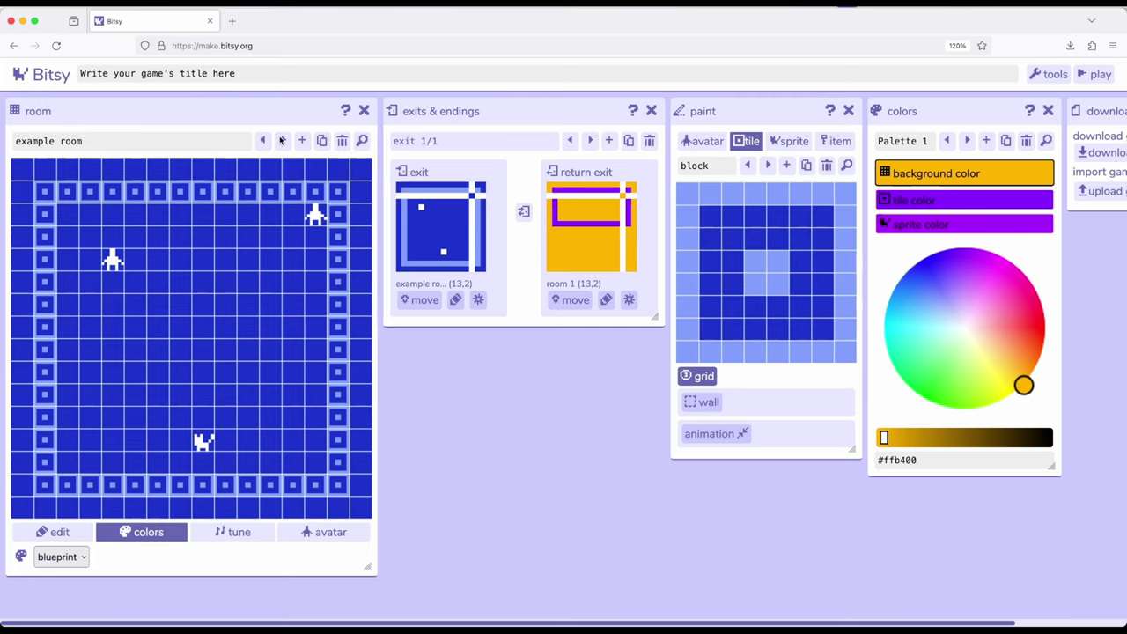
click(282, 140)
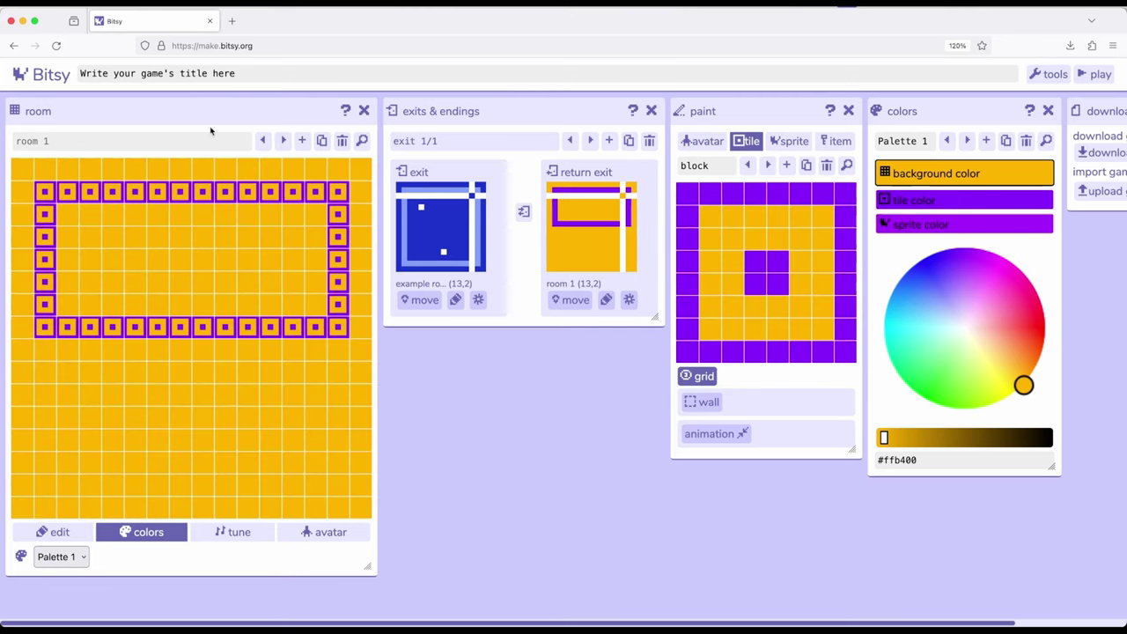
click(68, 534)
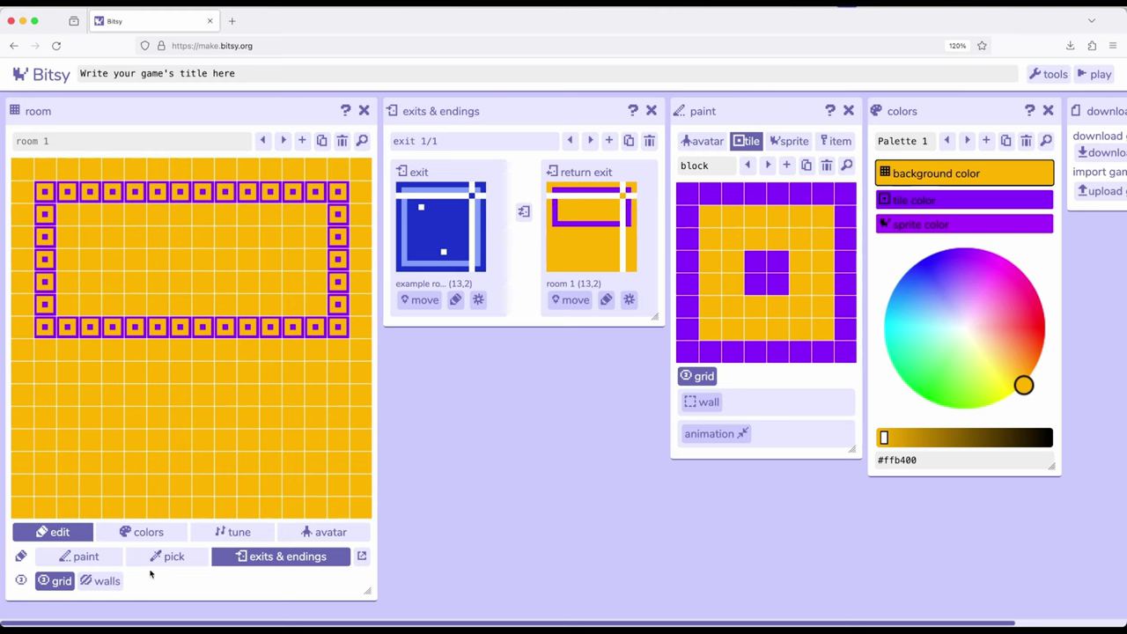
- Set room 1's edit tools back from exits and endings to painting tiles
click(87, 560)
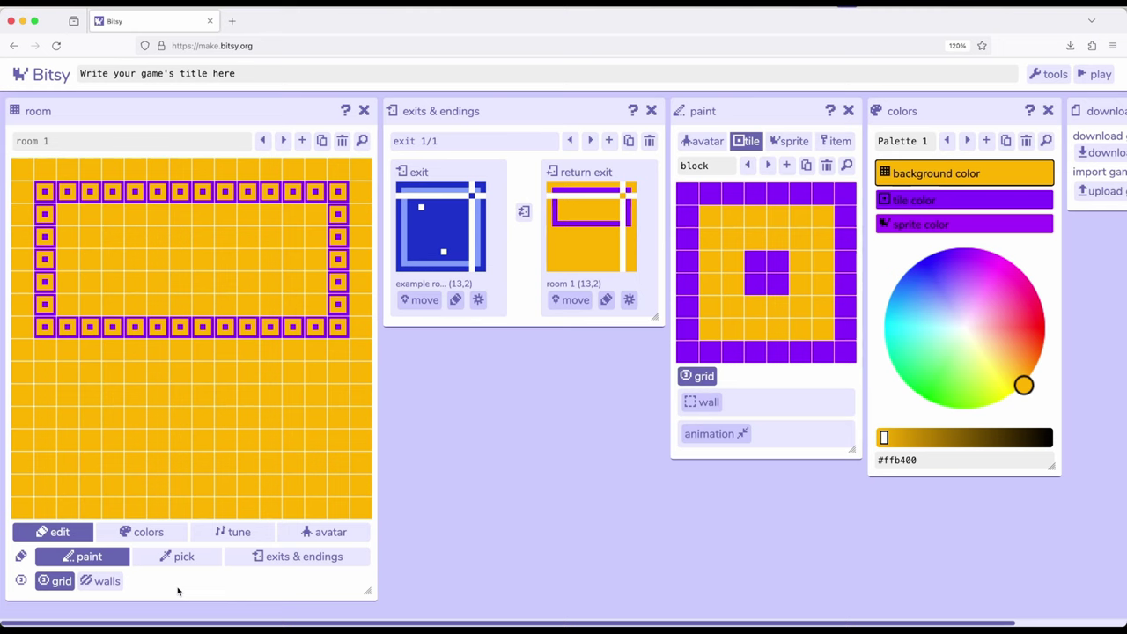